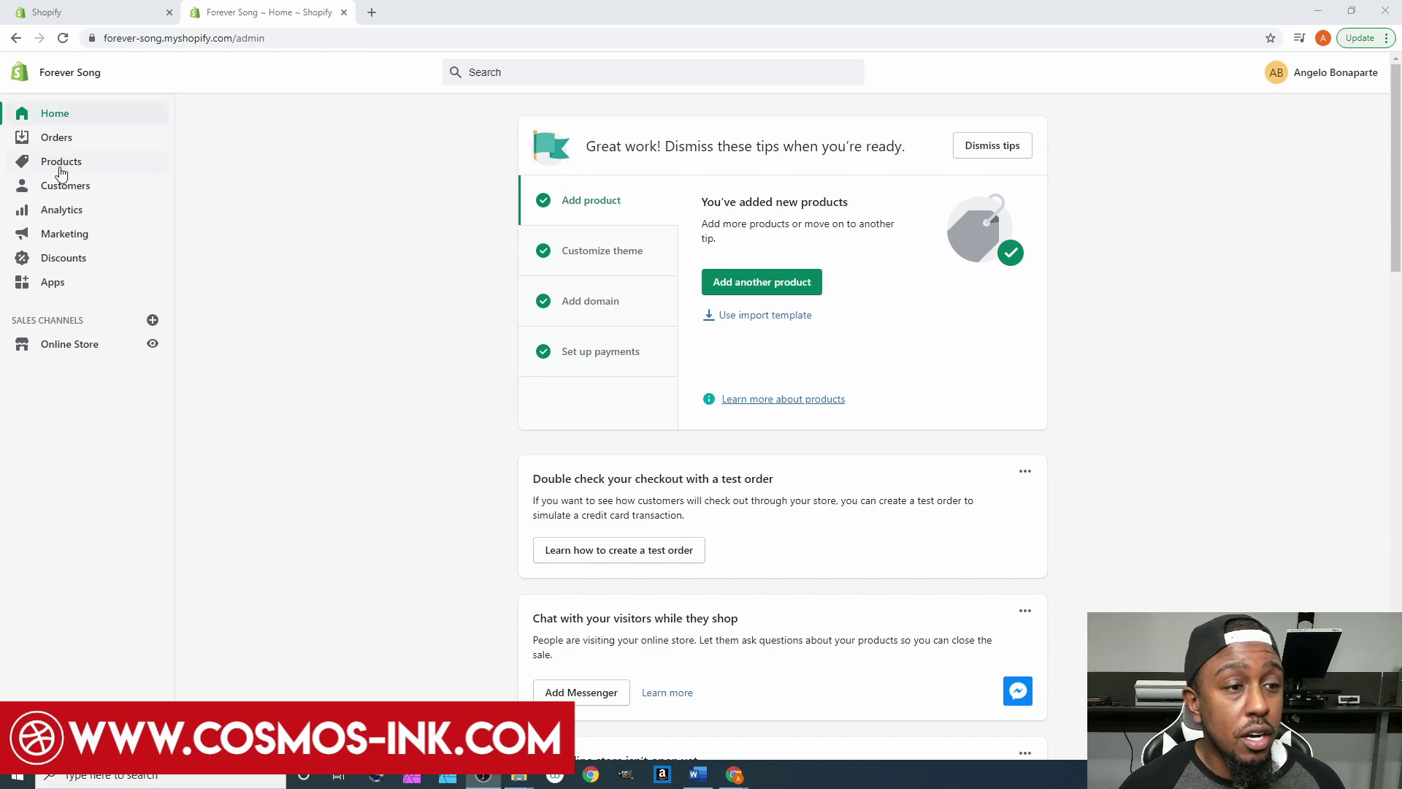
Review the products assigned to the existing Home page collection and return to the collections list
click(67, 163)
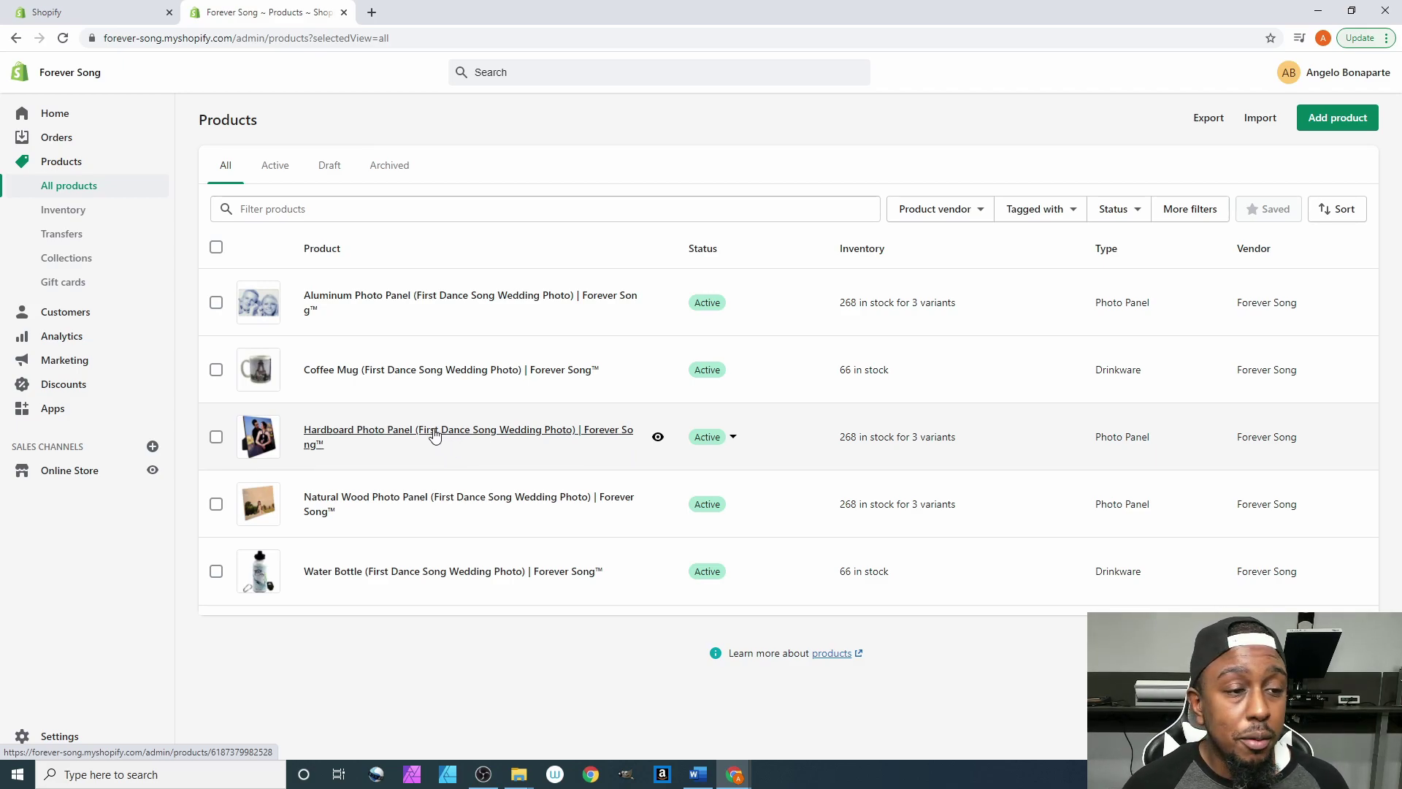
click(76, 260)
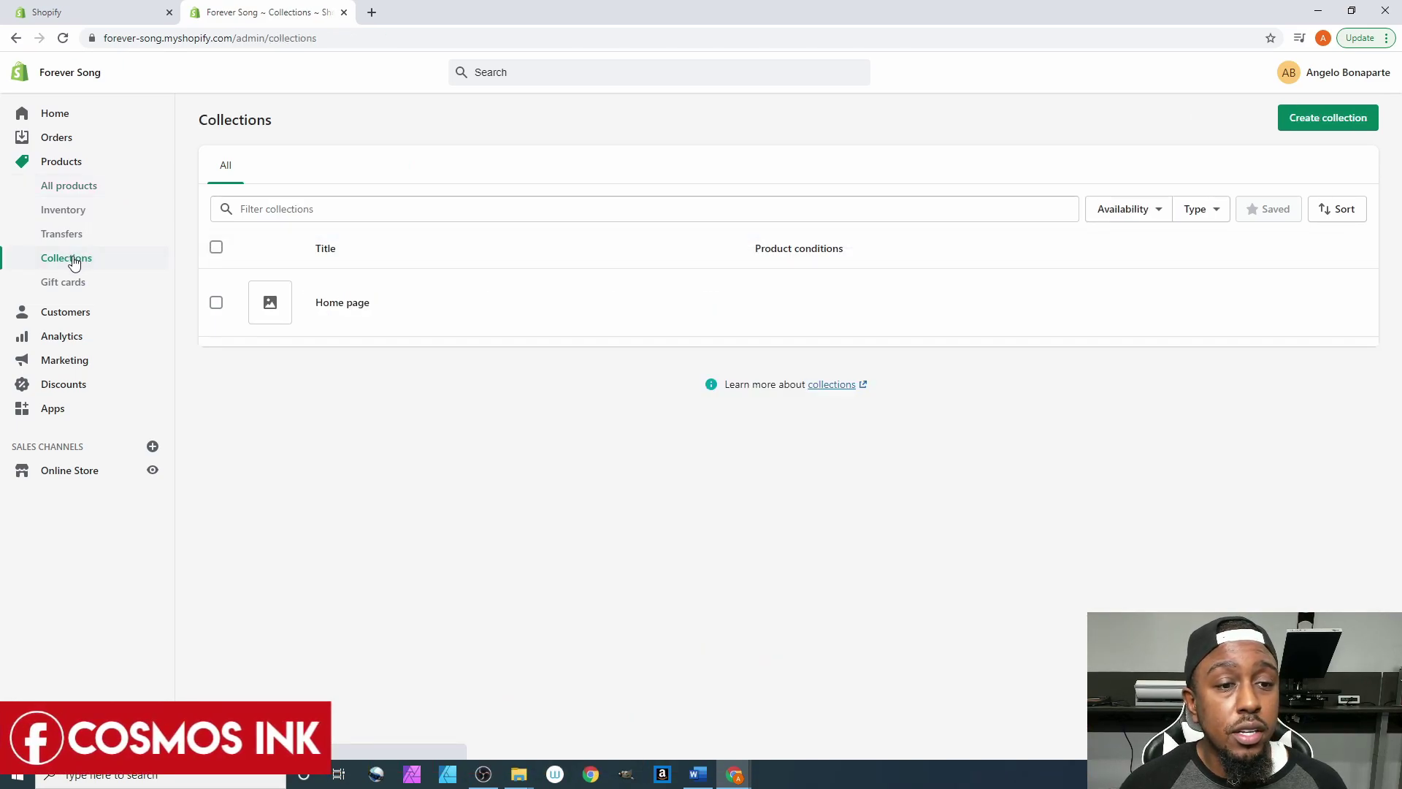
click(352, 307)
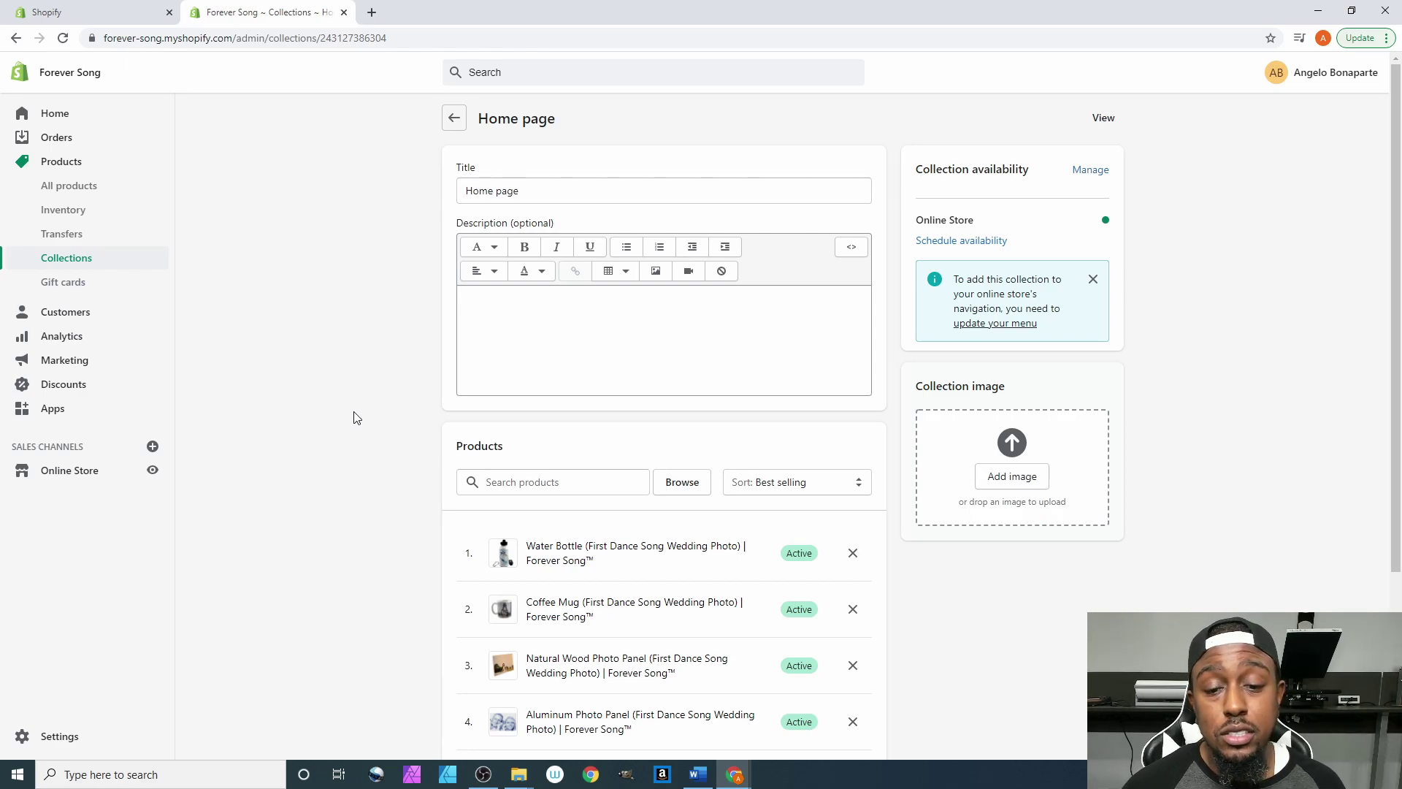
scroll(357, 418, down, 3)
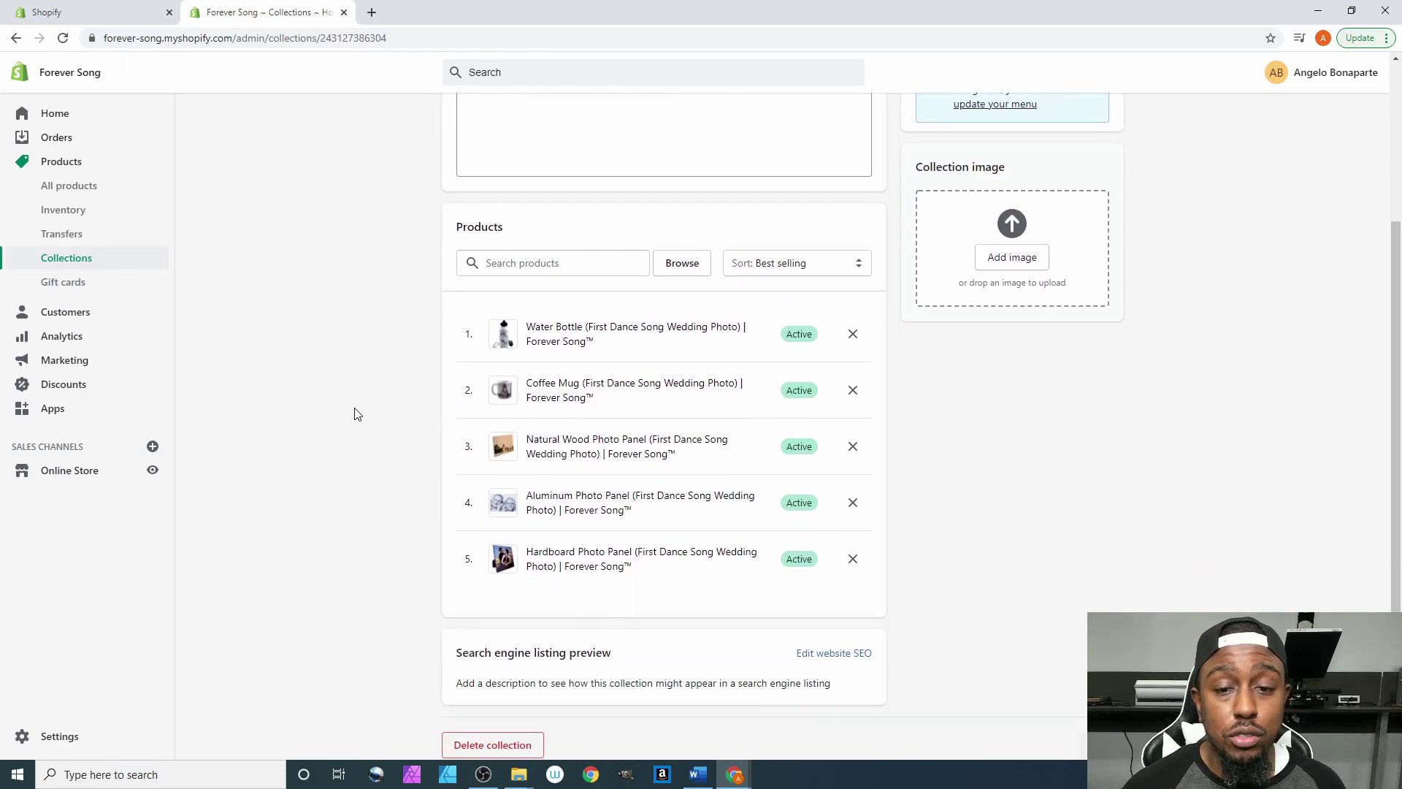
scroll(357, 414, up, 1)
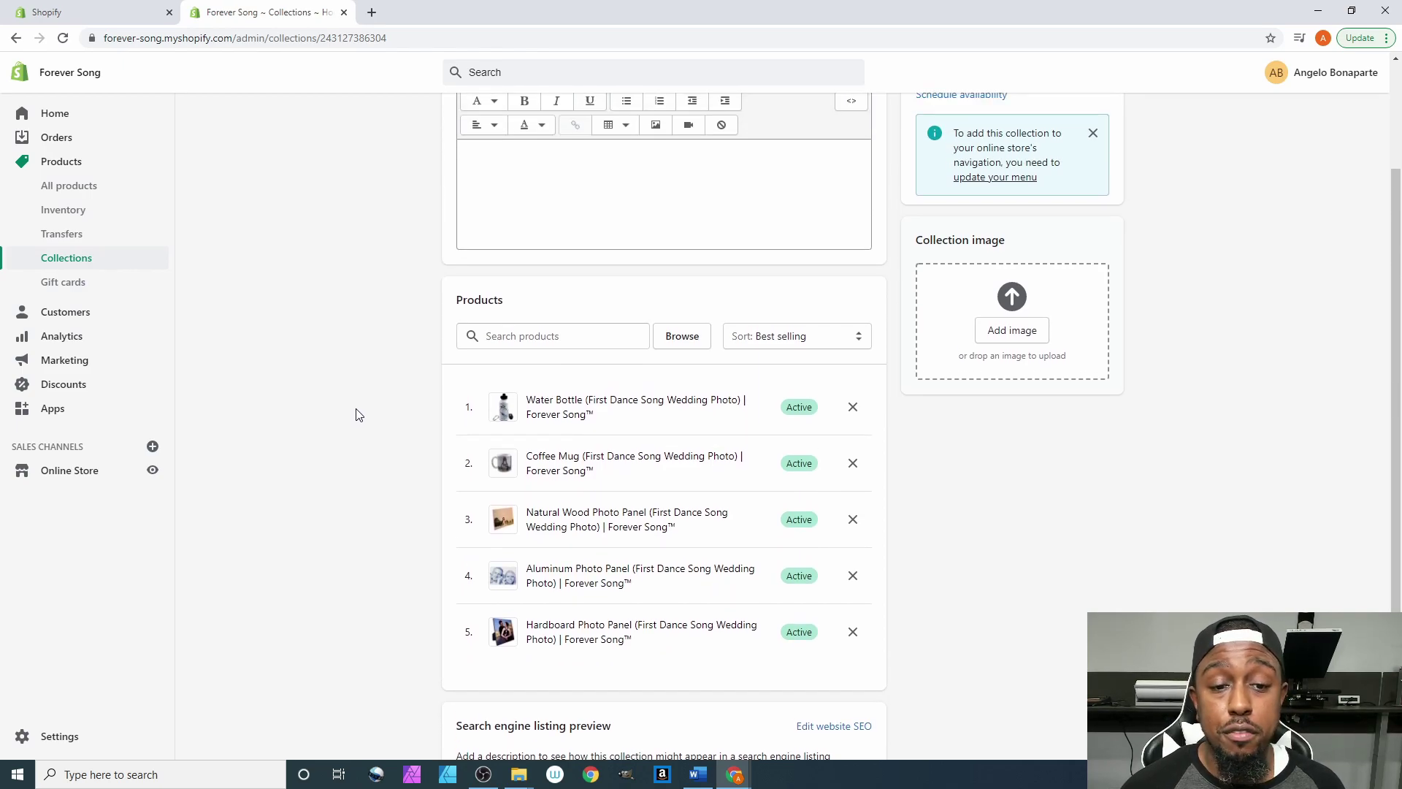
scroll(358, 414, up, 2)
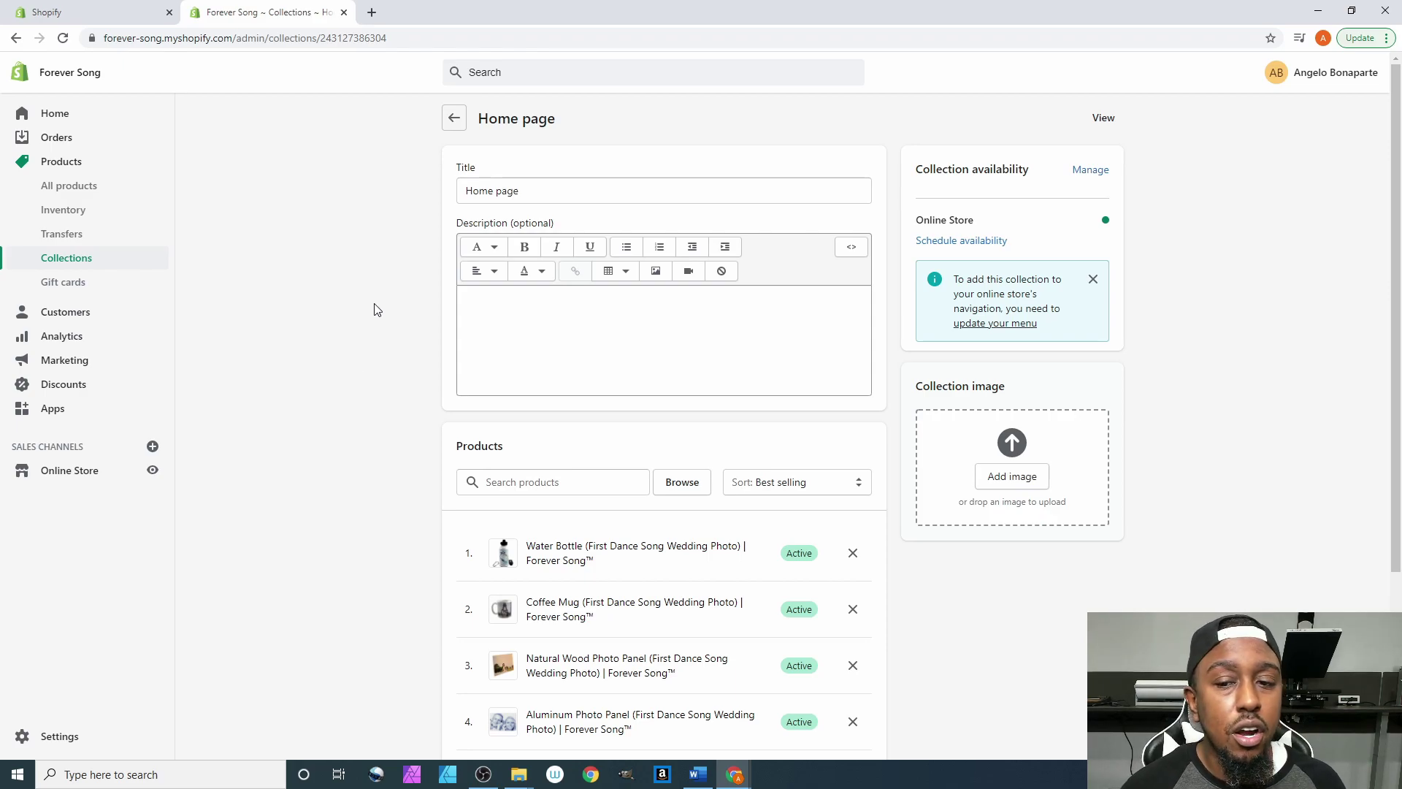
click(454, 118)
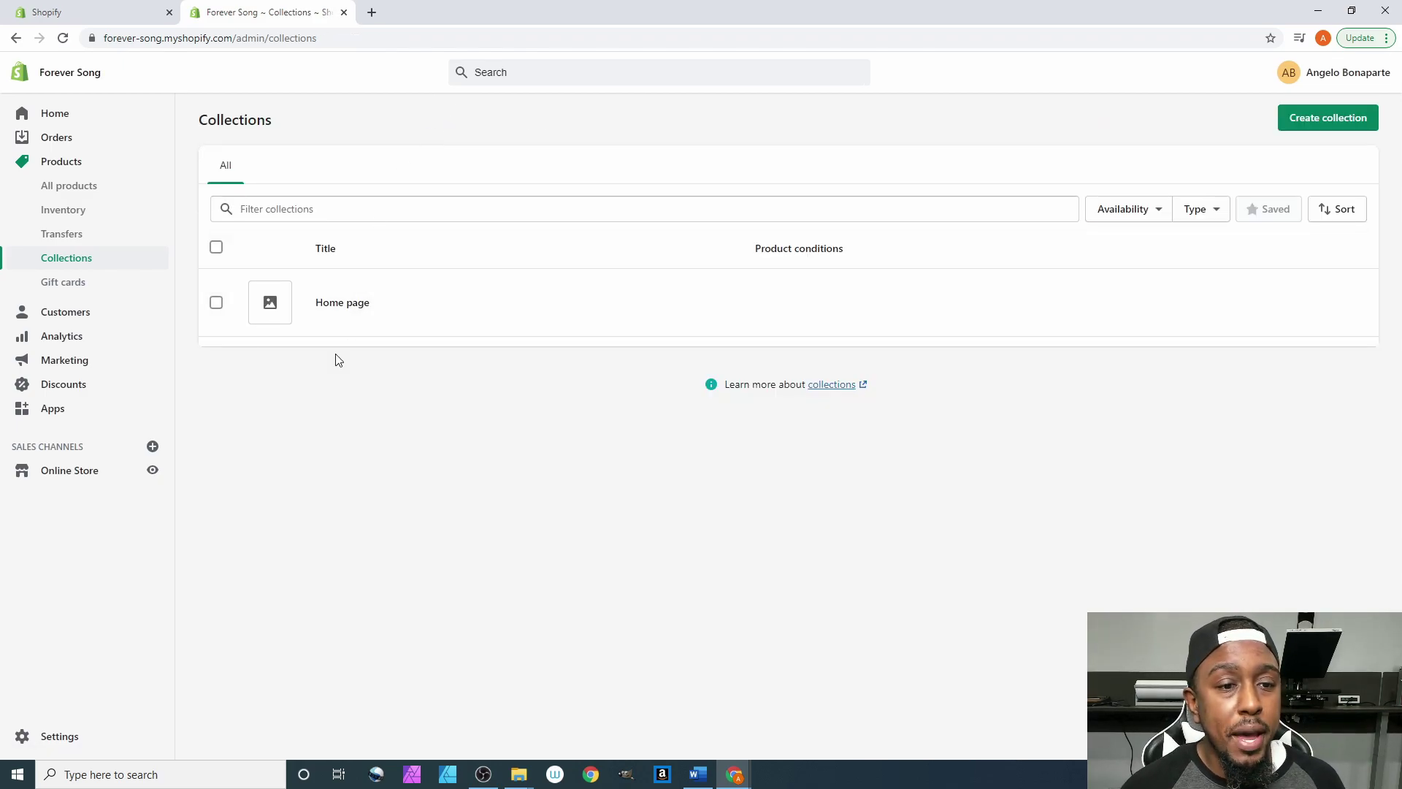
Start a new collection titled "Photo Panel" with the description "asdfwfda sgawawg wagawg gagrara."
click(1314, 124)
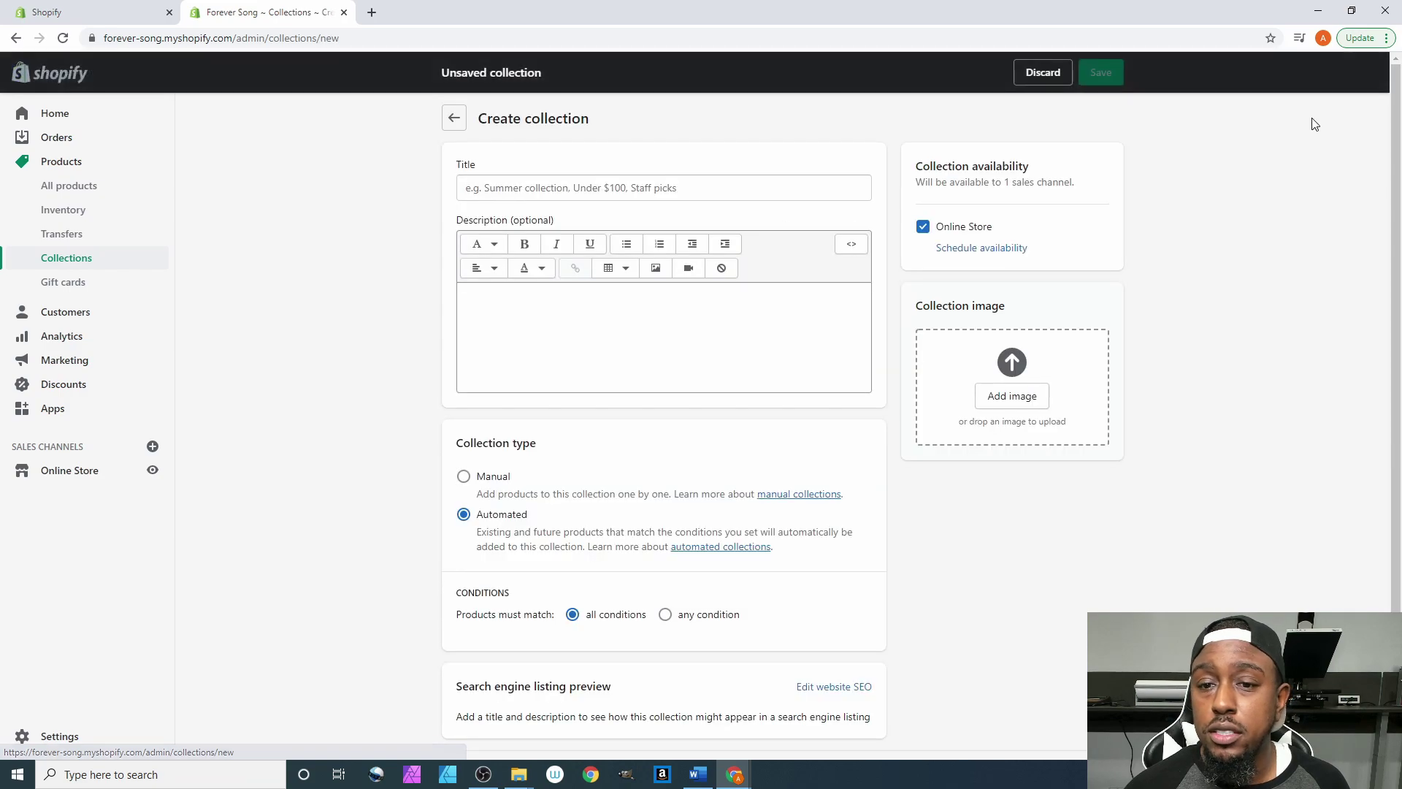
click(585, 193)
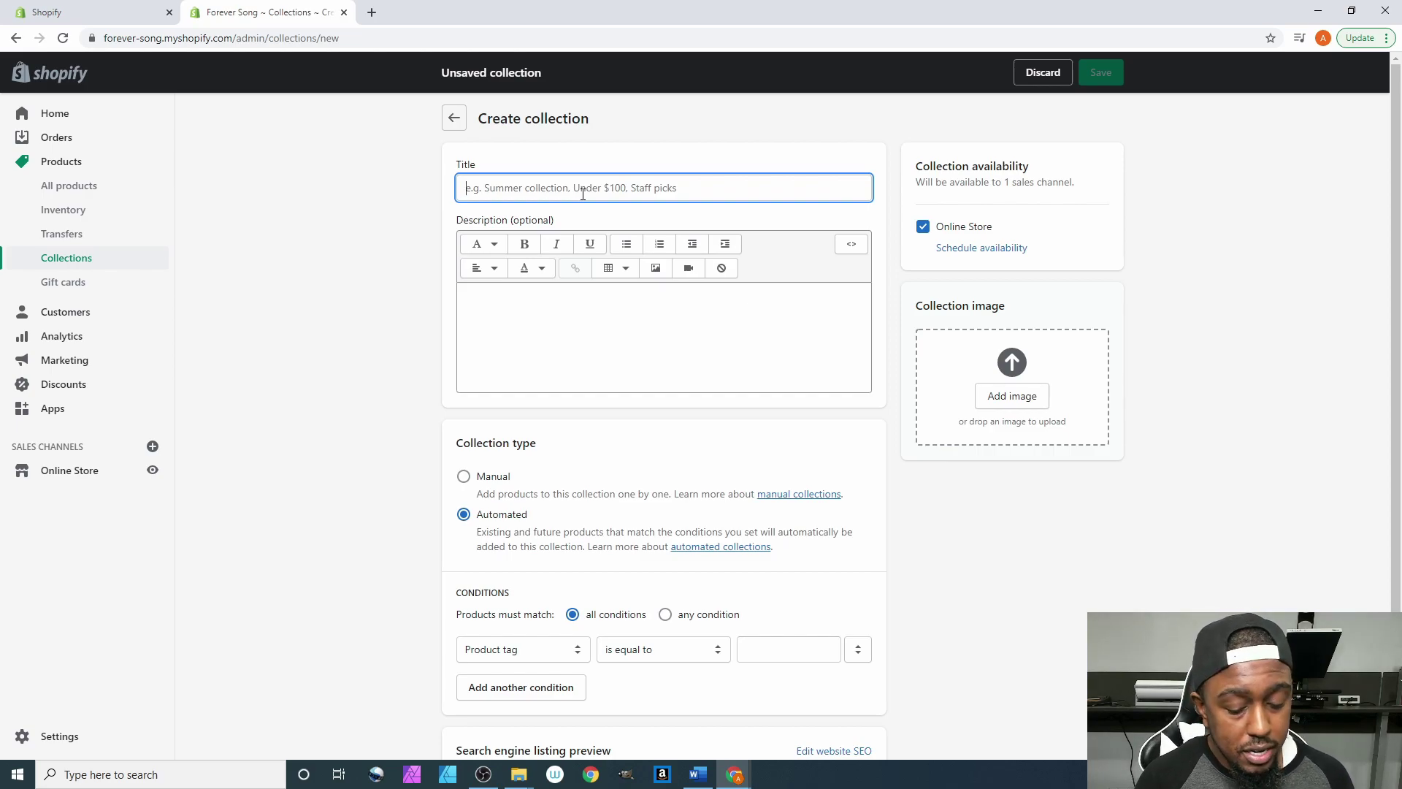
text(Photo Pane)
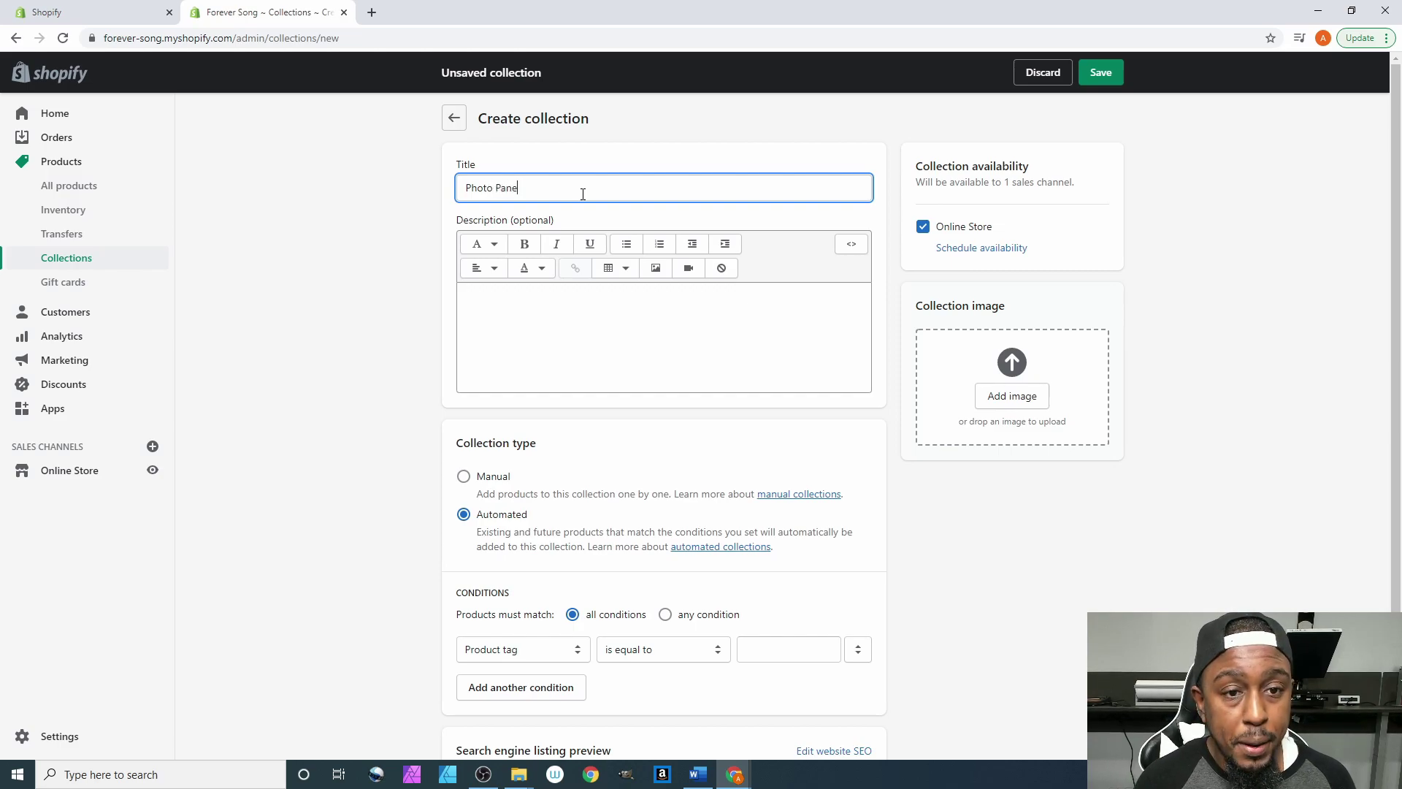
text(l)
click(540, 344)
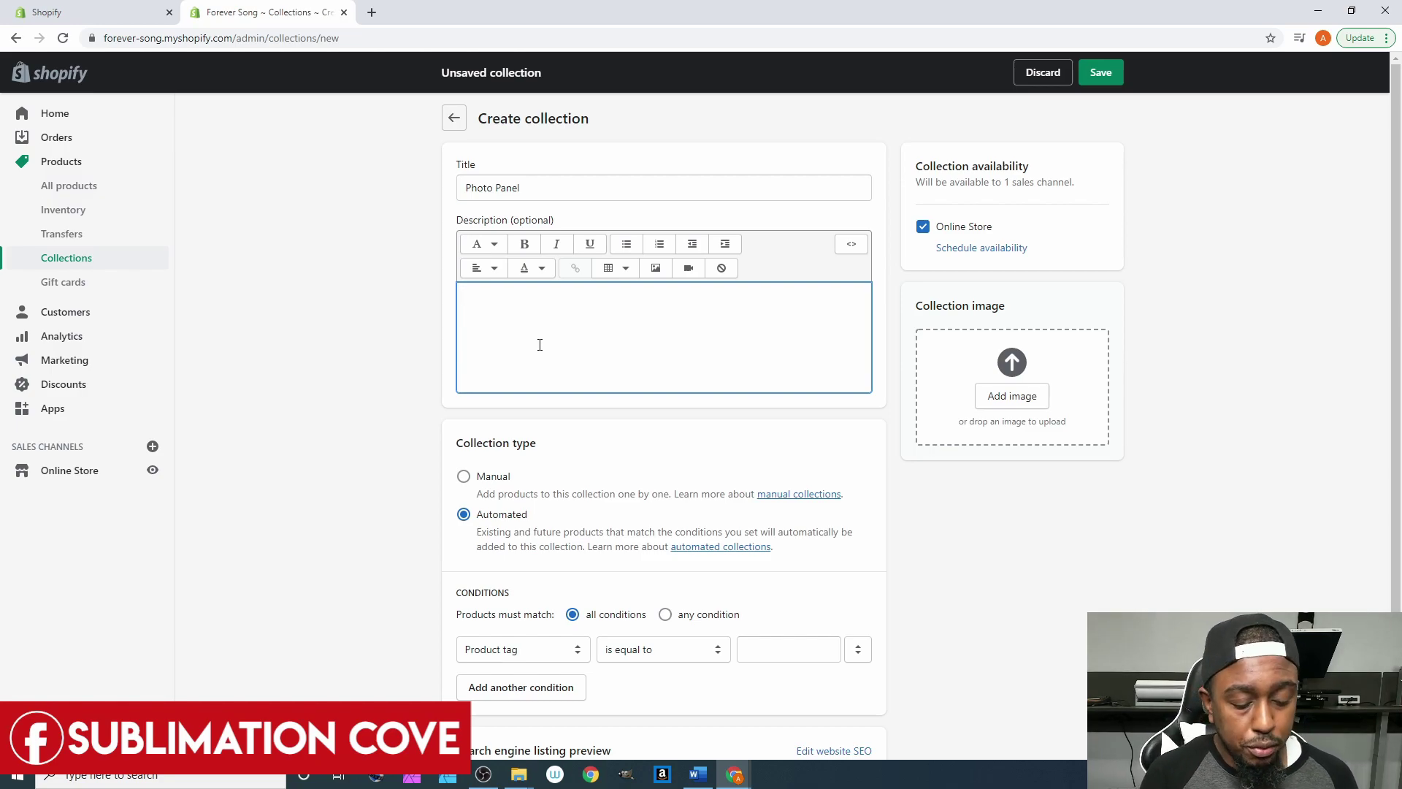
text(asdfwfda)
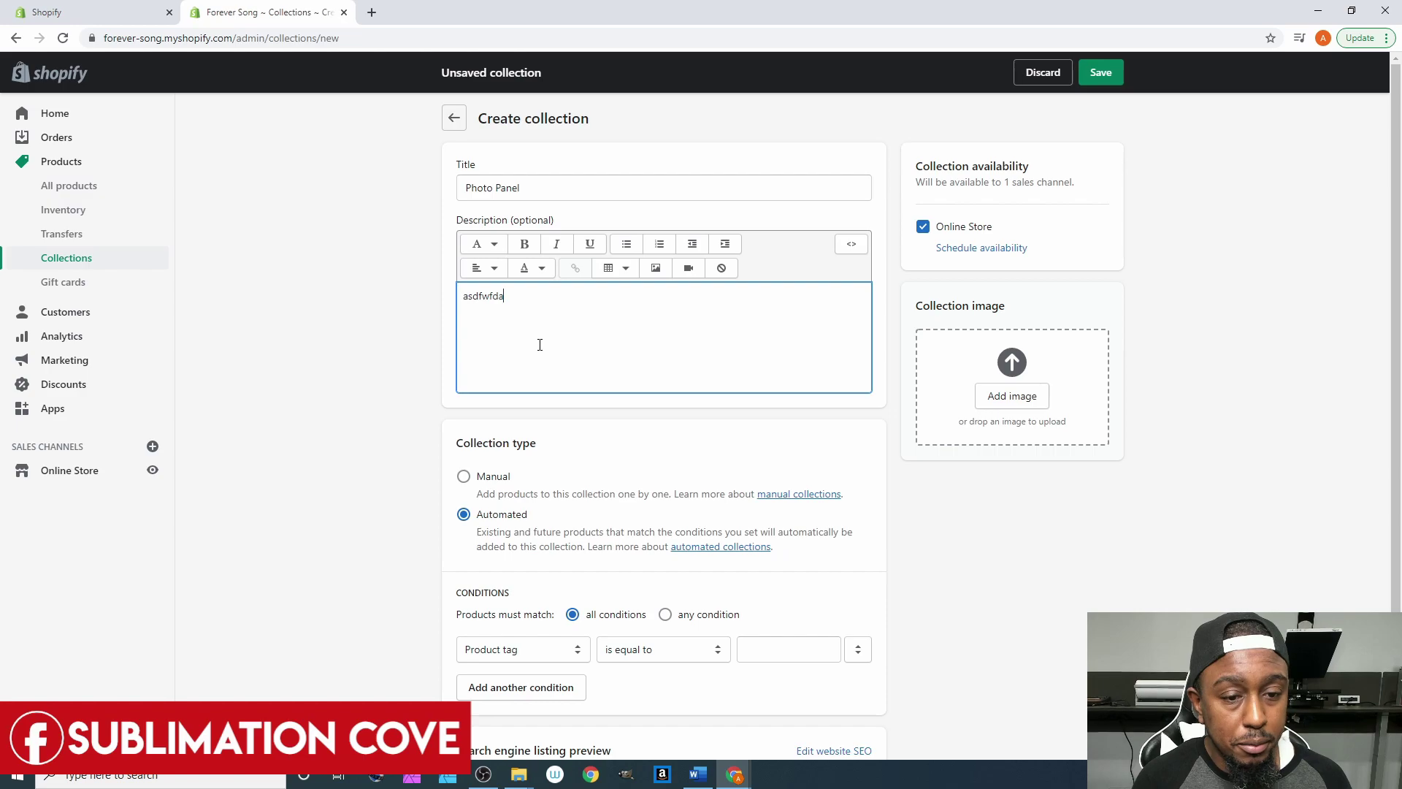
text( sgawawg wagawg gagrara)
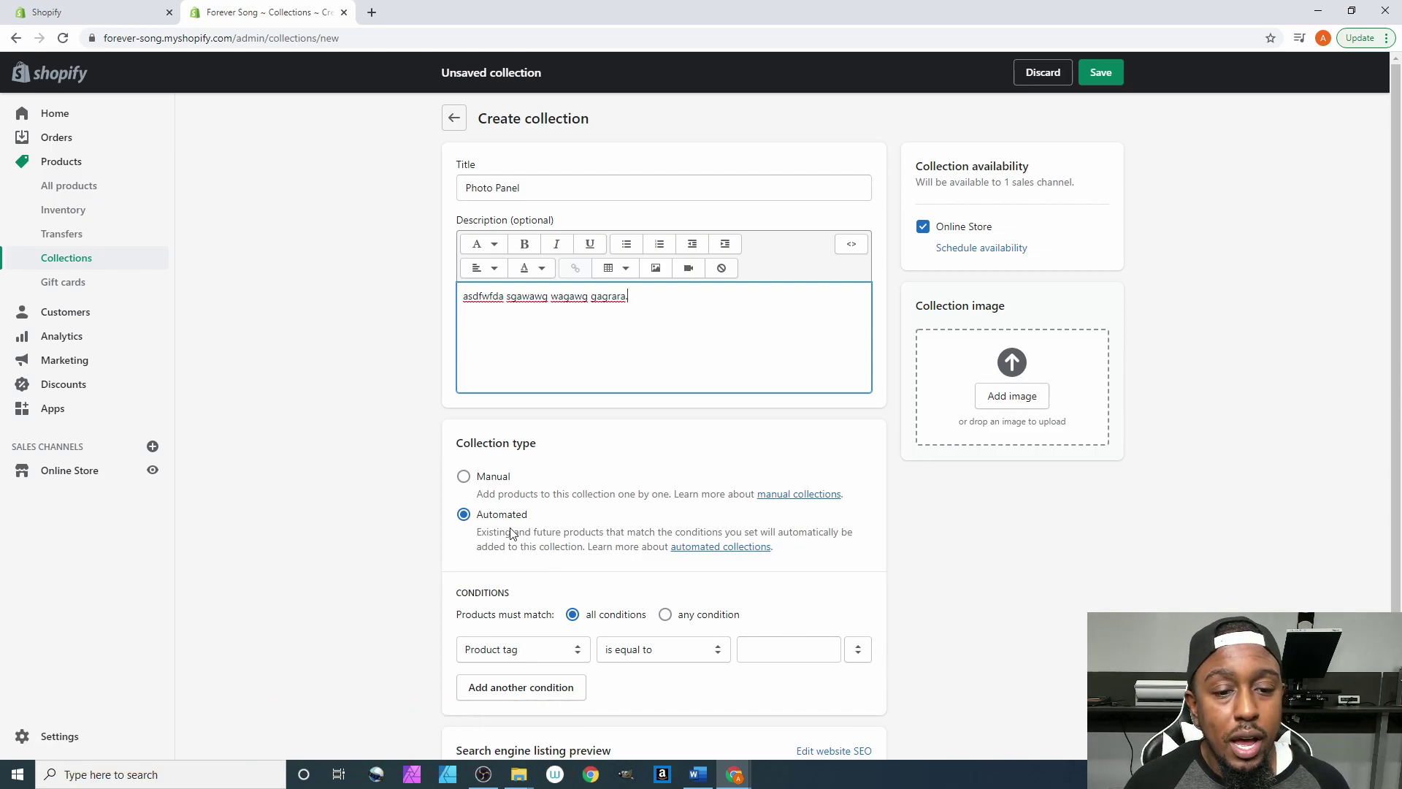
Require products to match all conditions, with product tag equal to Photo Panel, and save the automated collection
scroll(468, 540, down, 2)
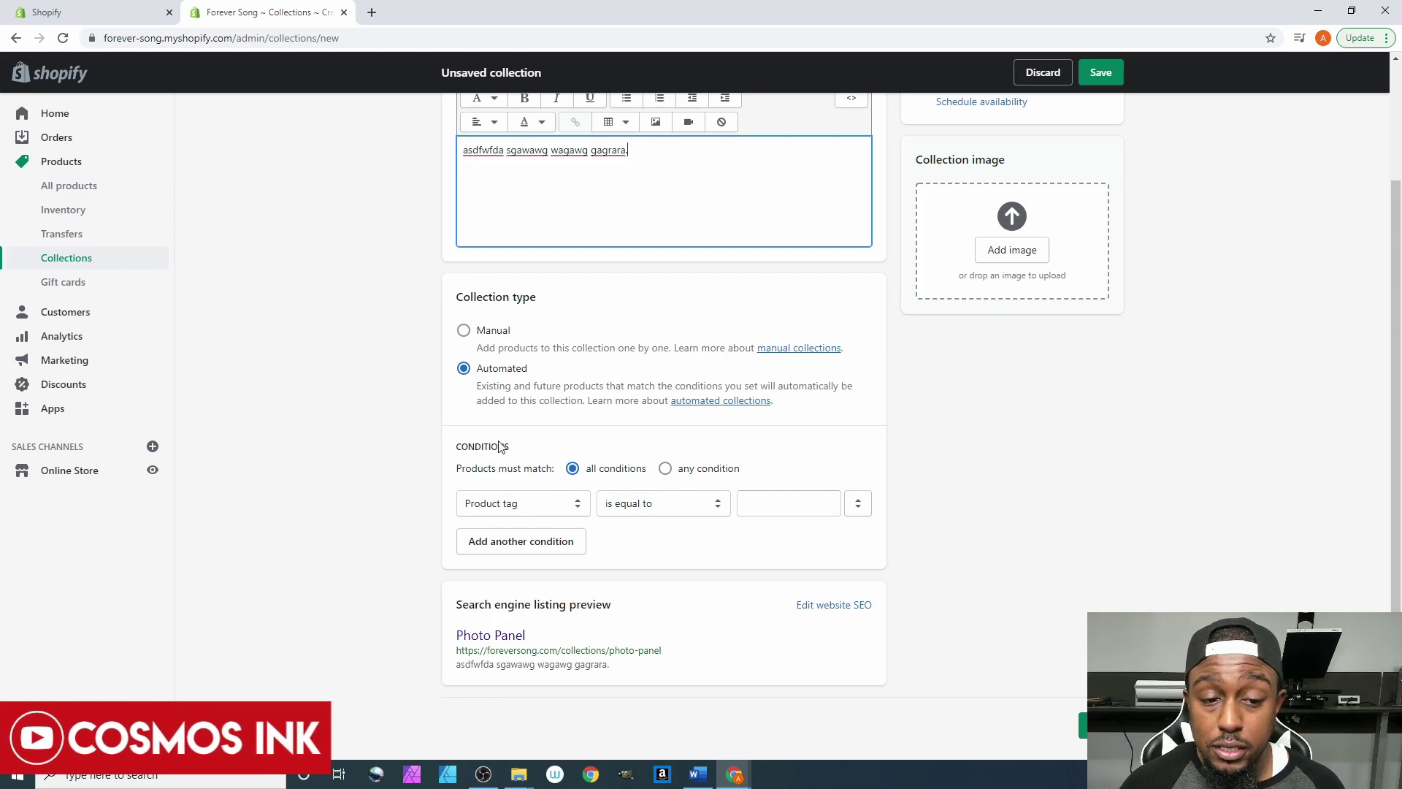
click(593, 473)
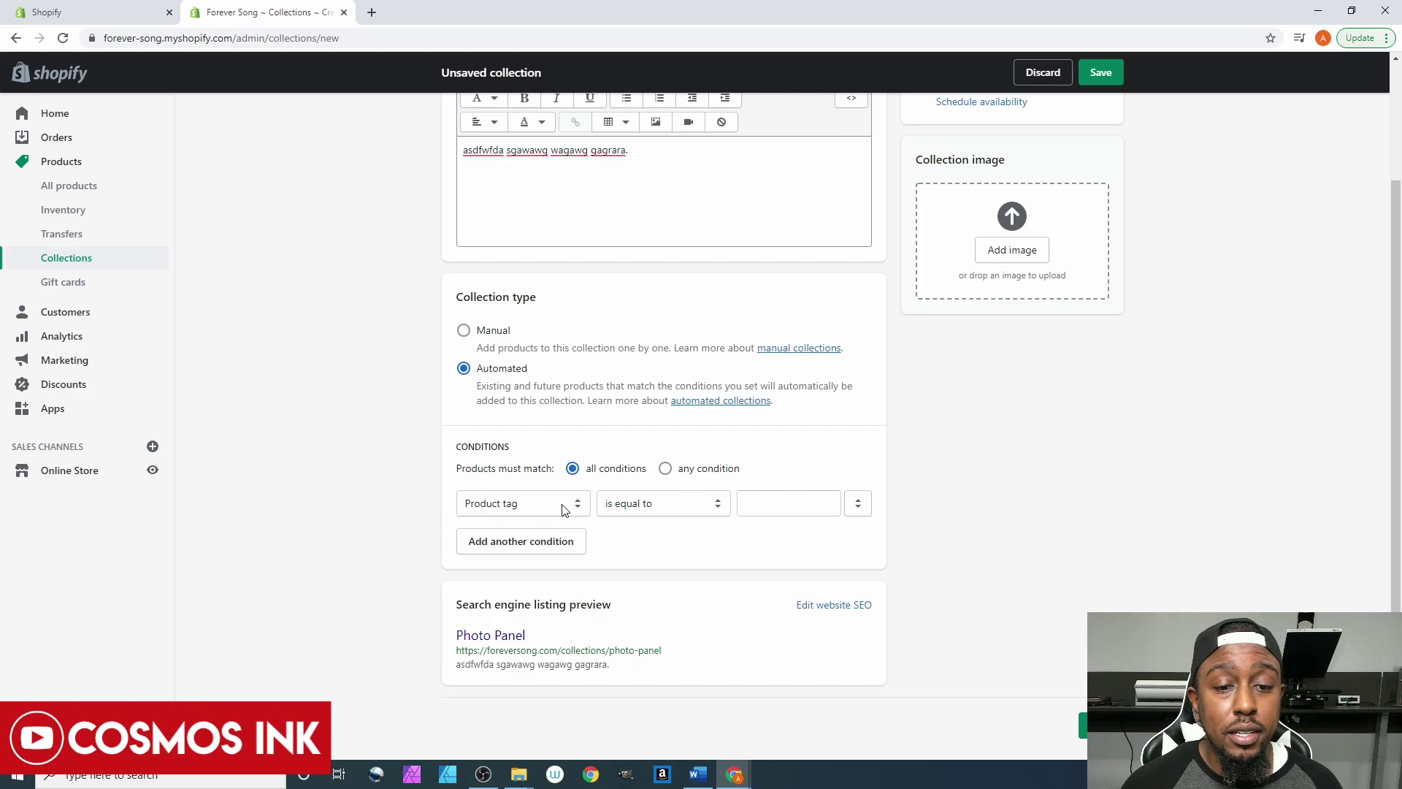
click(770, 506)
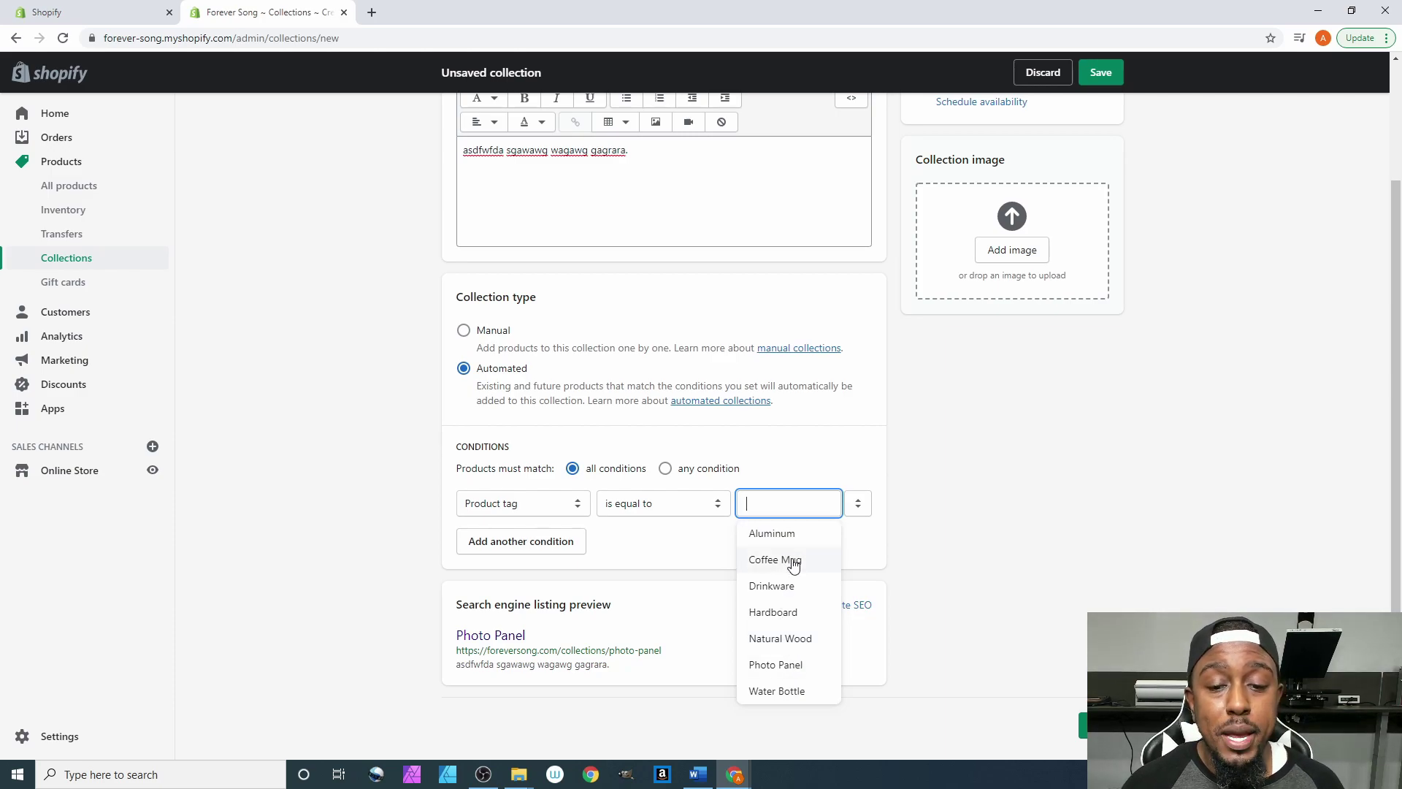
click(767, 665)
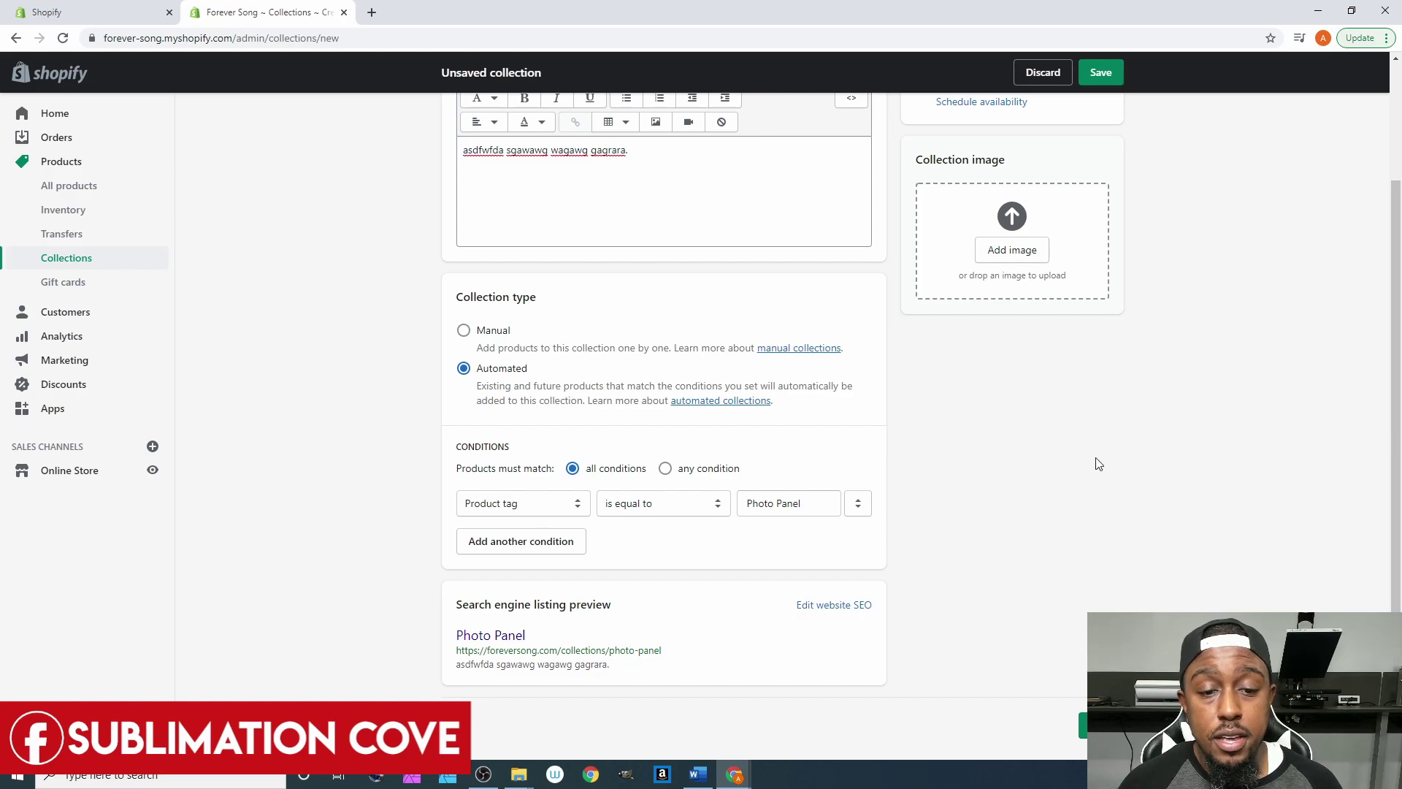
click(1112, 78)
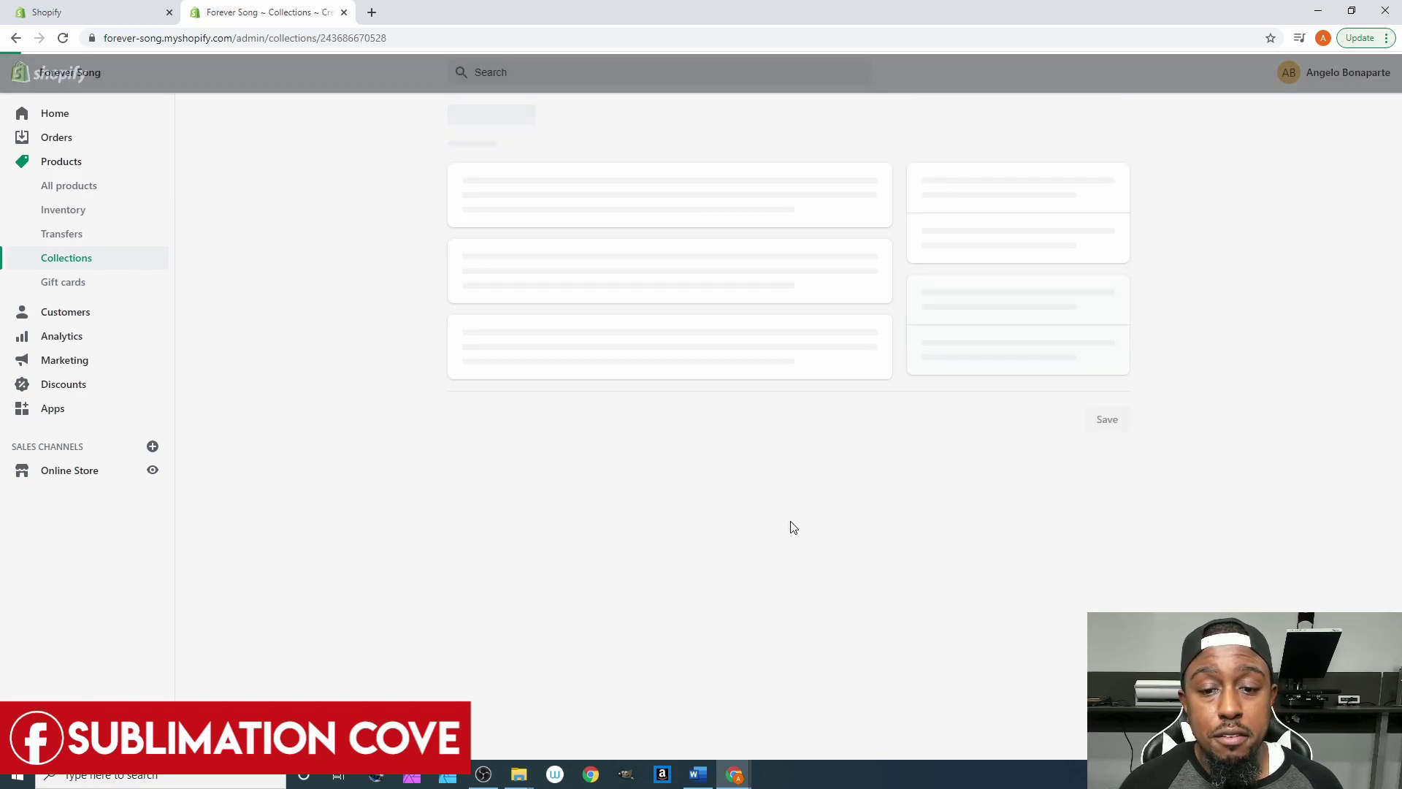
scroll(1183, 391, down, 5)
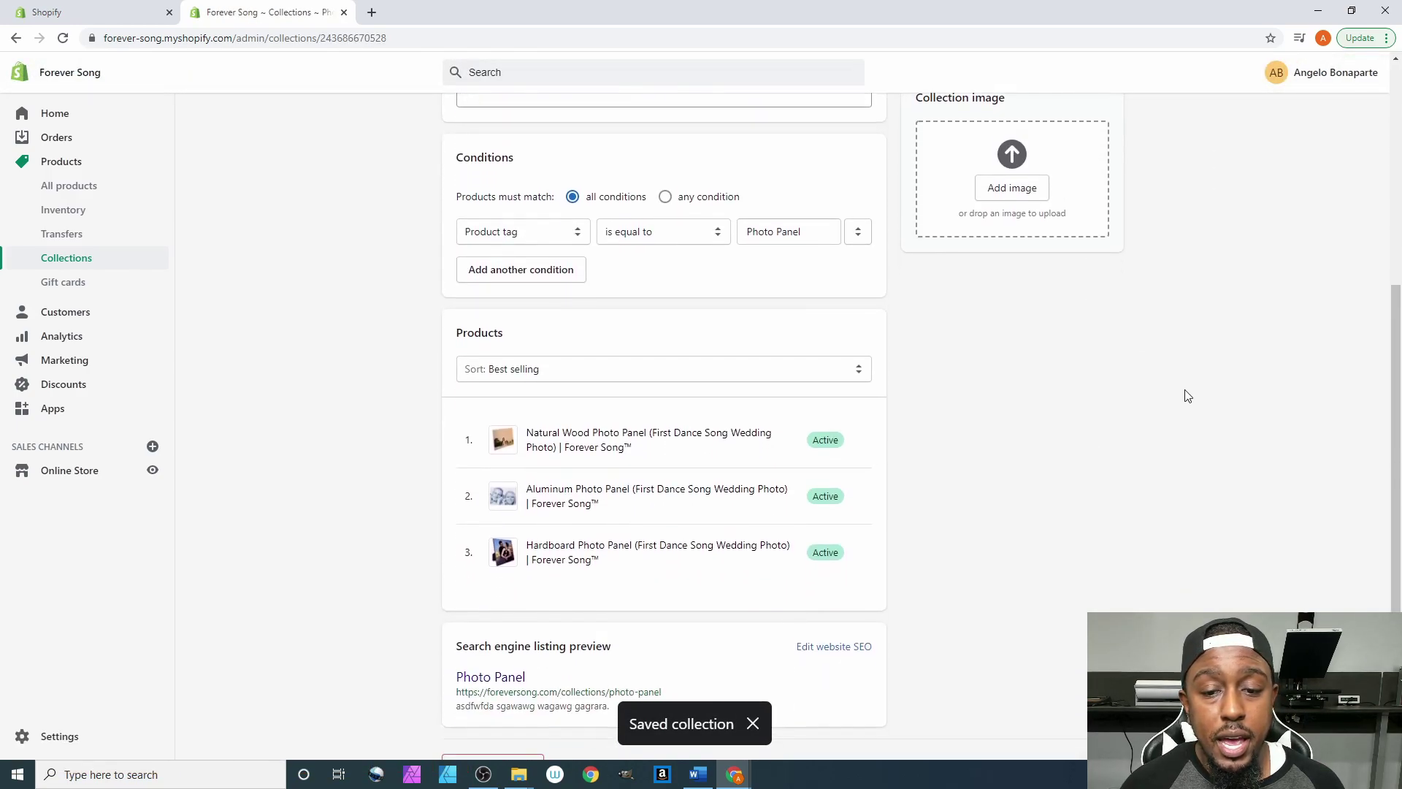
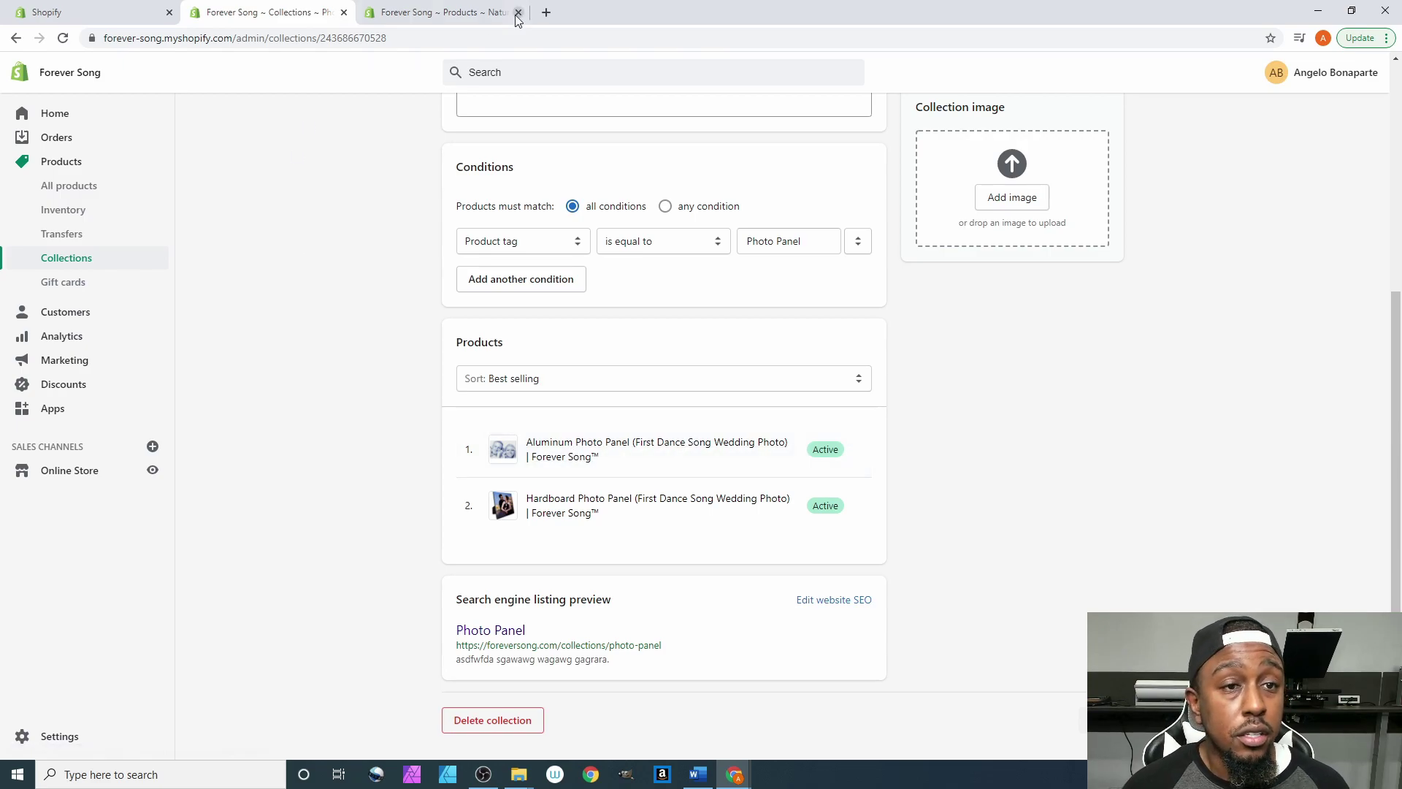
Add the existing Photo Panel tag to the Natural Wood Photo Panel product and save the product
click(439, 12)
scroll(1178, 501, down, 3)
scroll(1180, 541, down, 4)
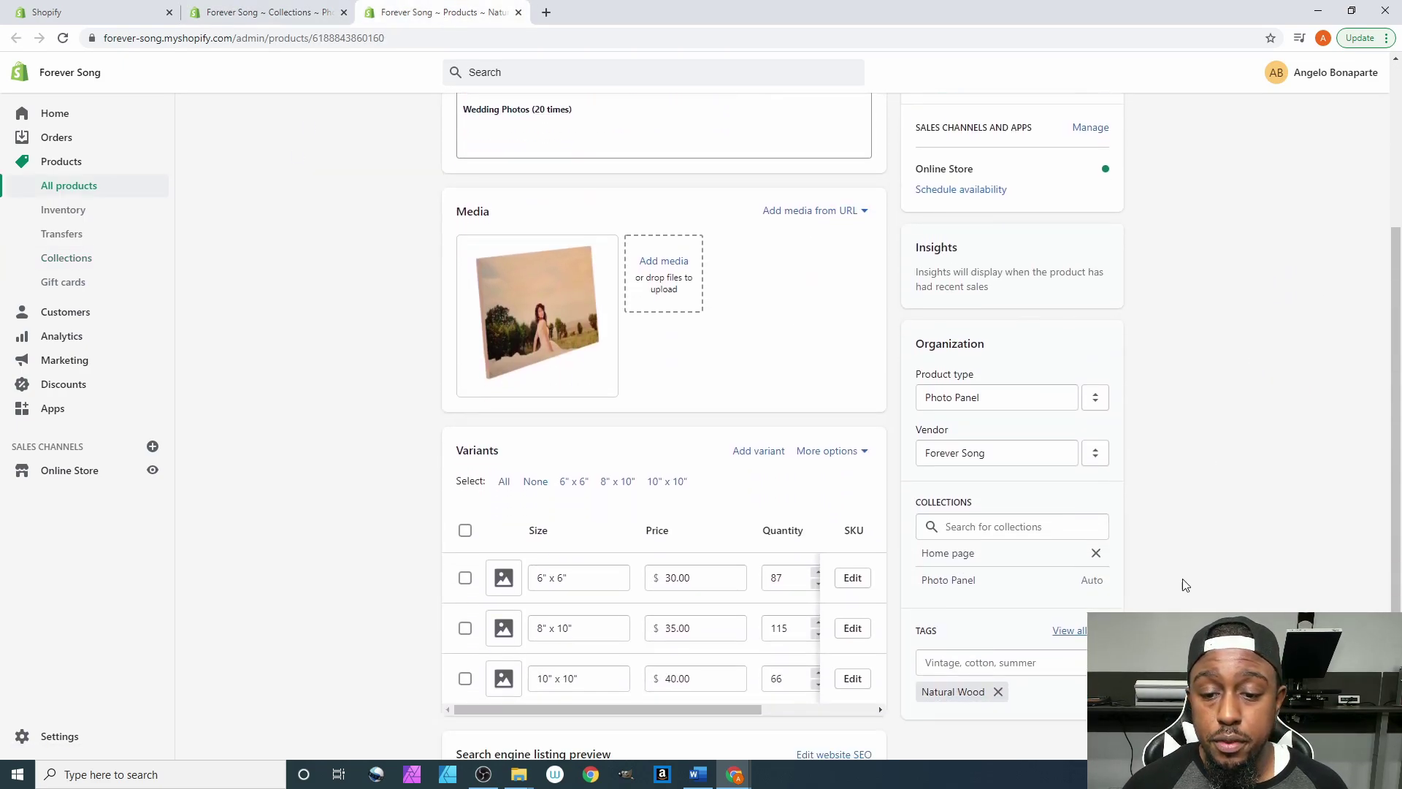
click(987, 468)
text(Photo)
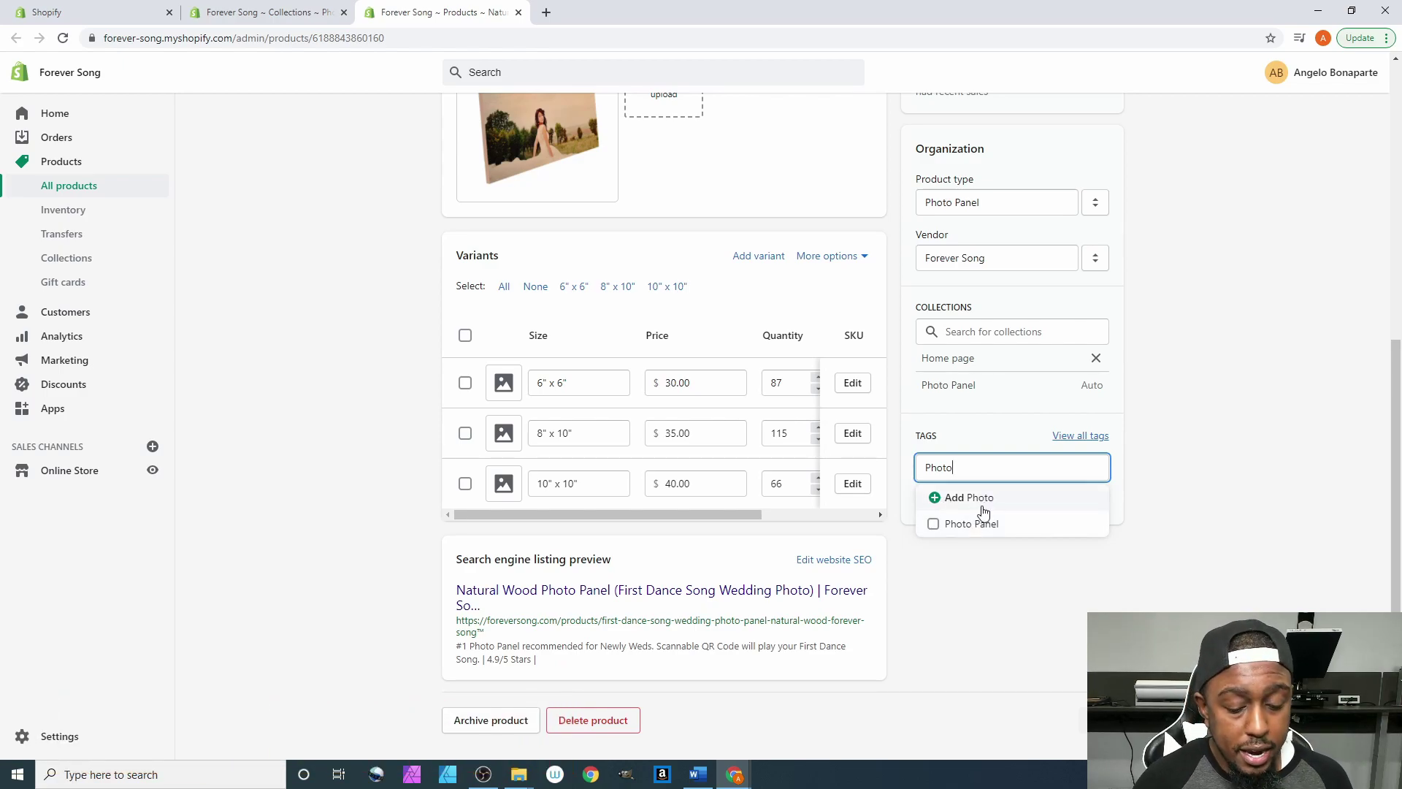
text(anel)
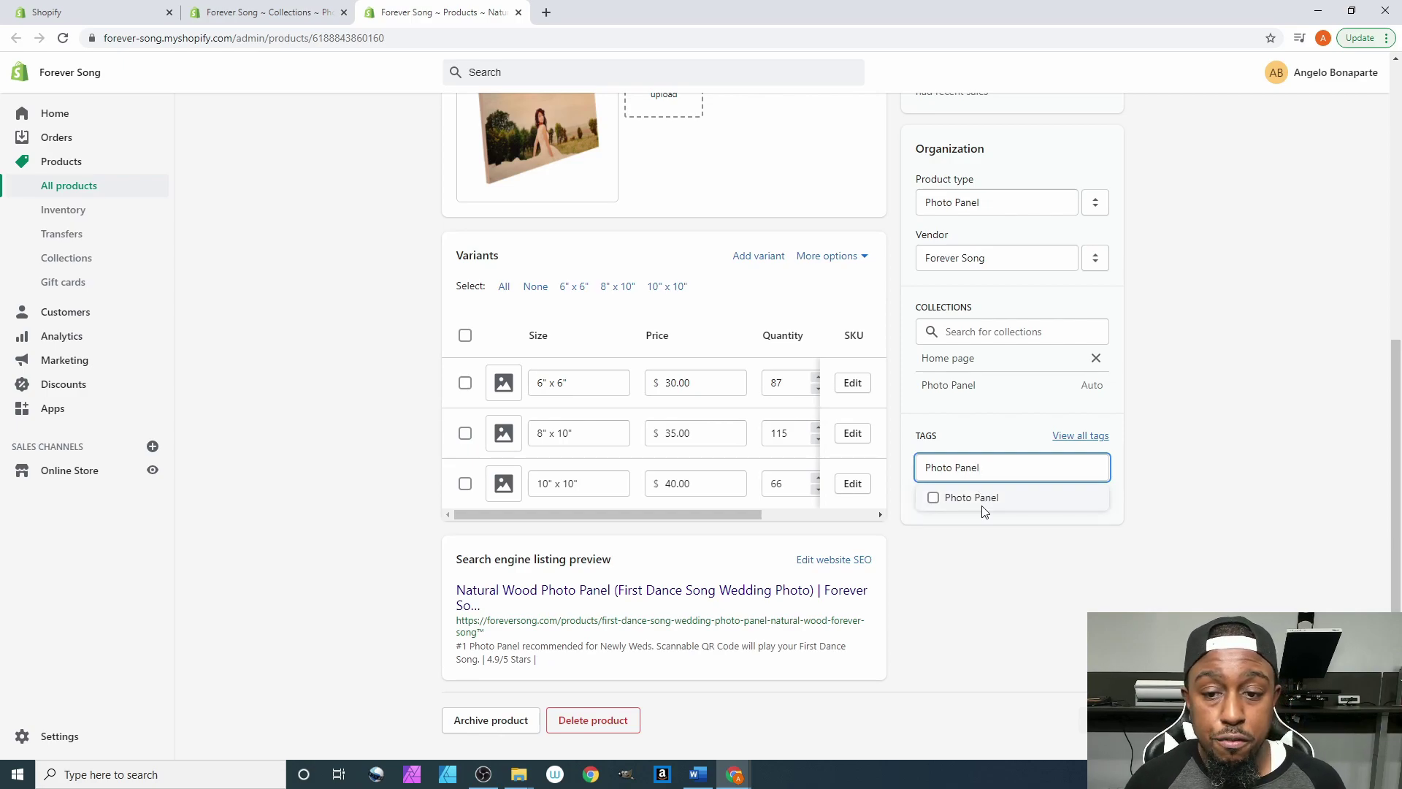
click(942, 499)
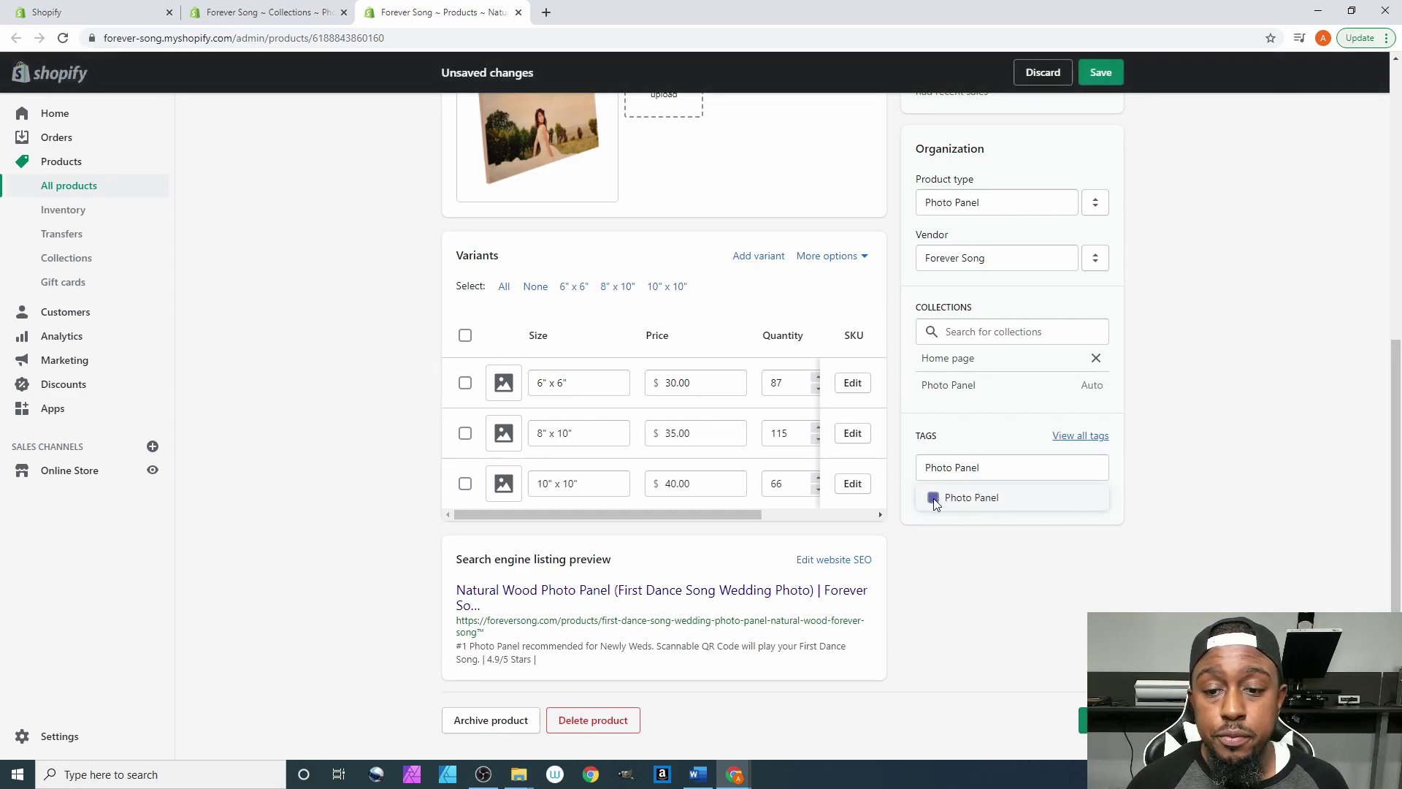
click(1116, 82)
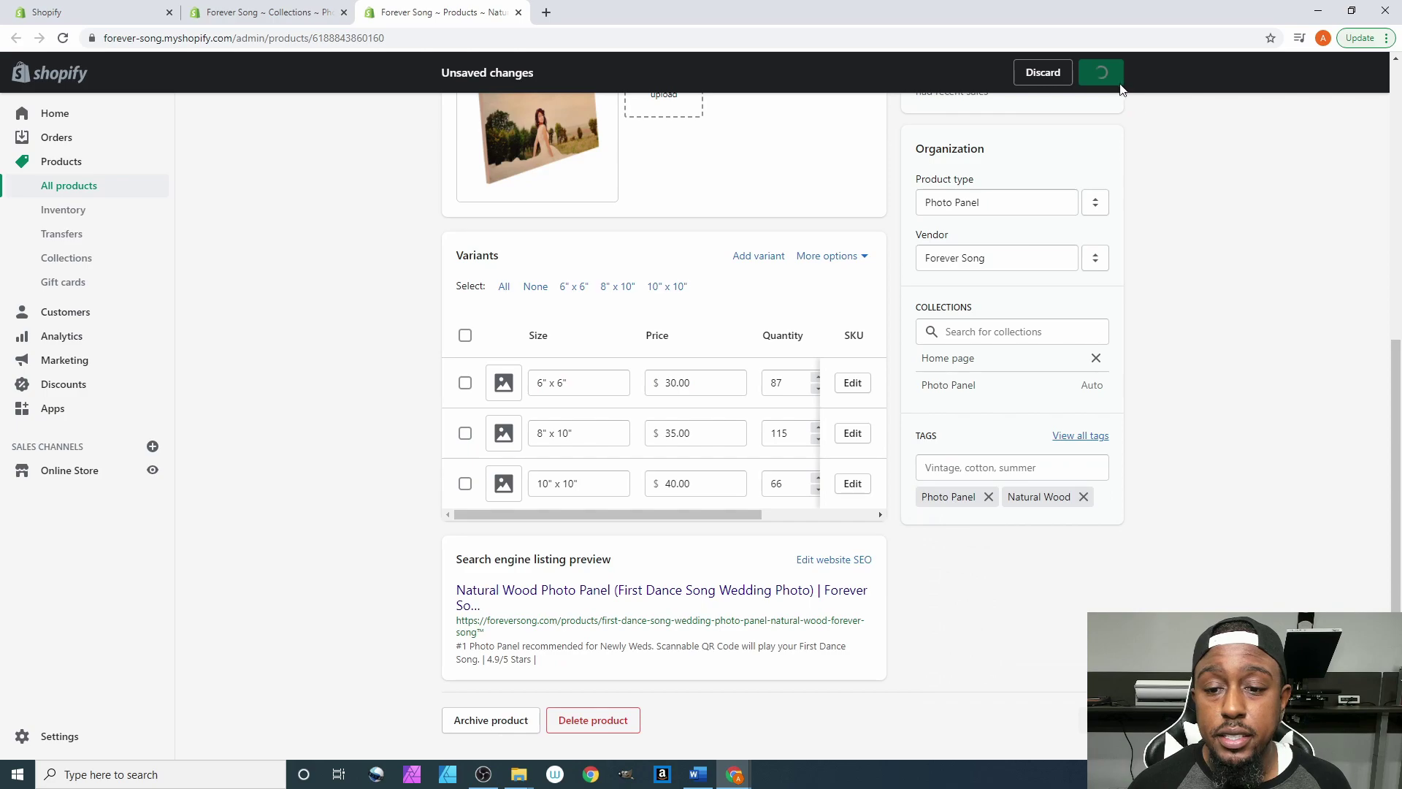
scroll(1227, 410, down, 6)
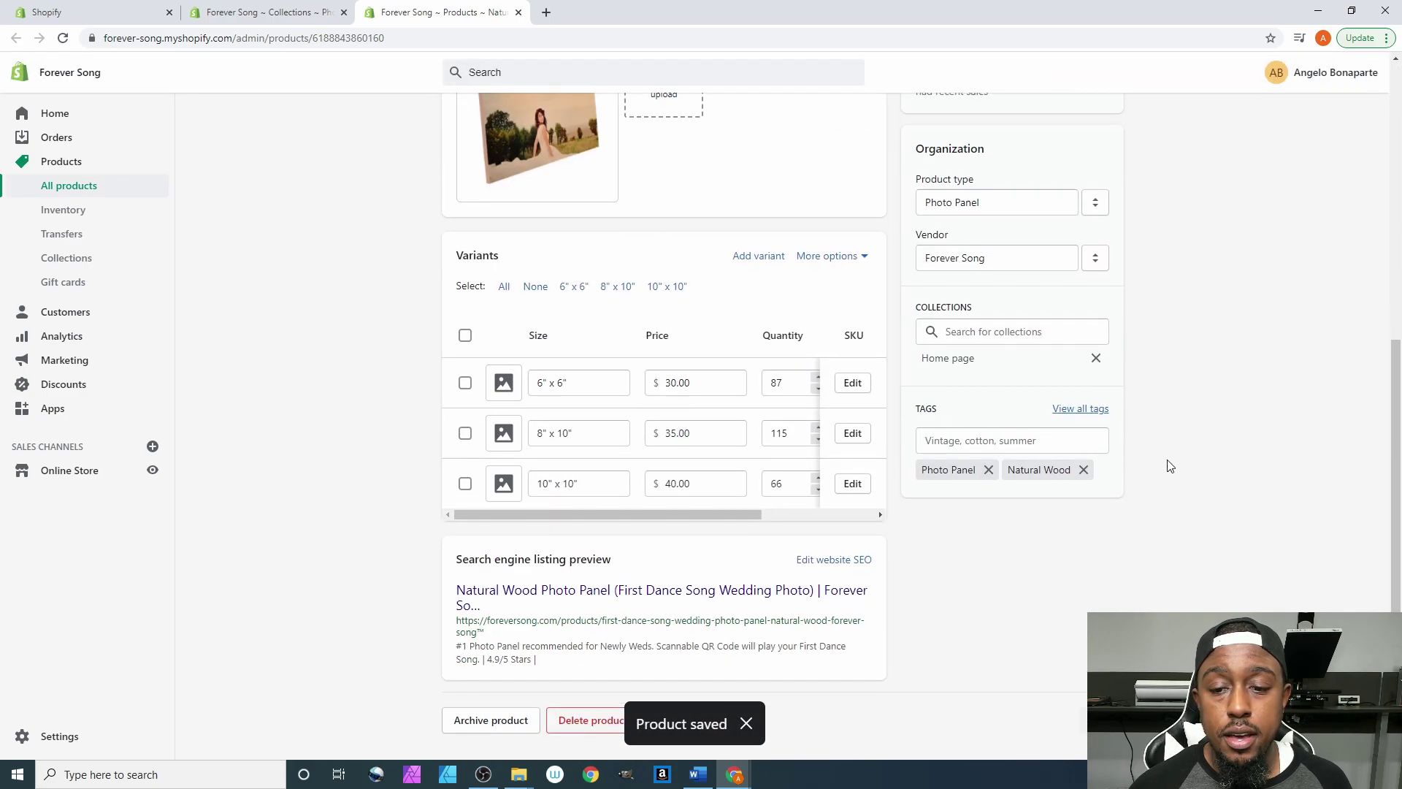
Reload the Photo Panel collection page and check which products it includes
click(285, 13)
click(63, 38)
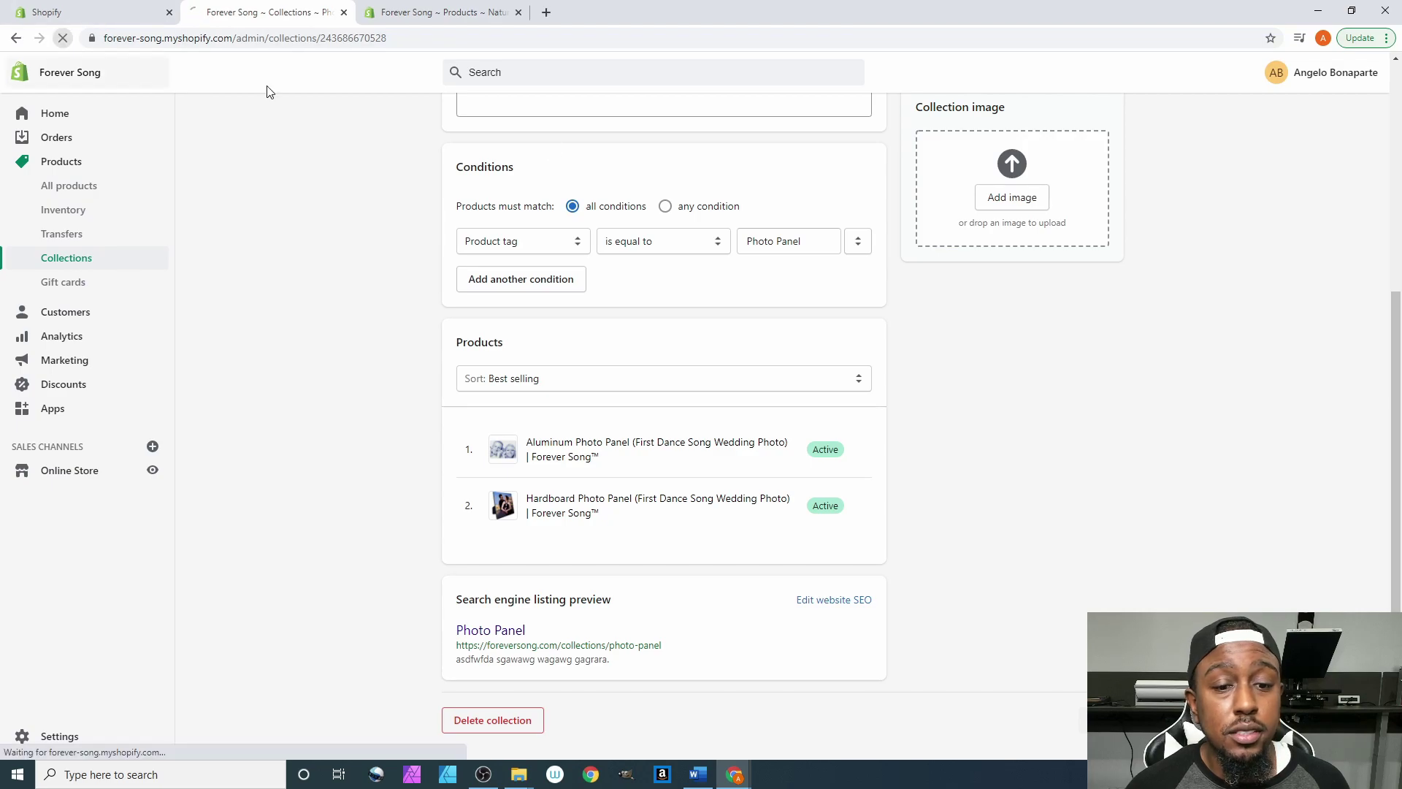
scroll(1033, 391, down, 5)
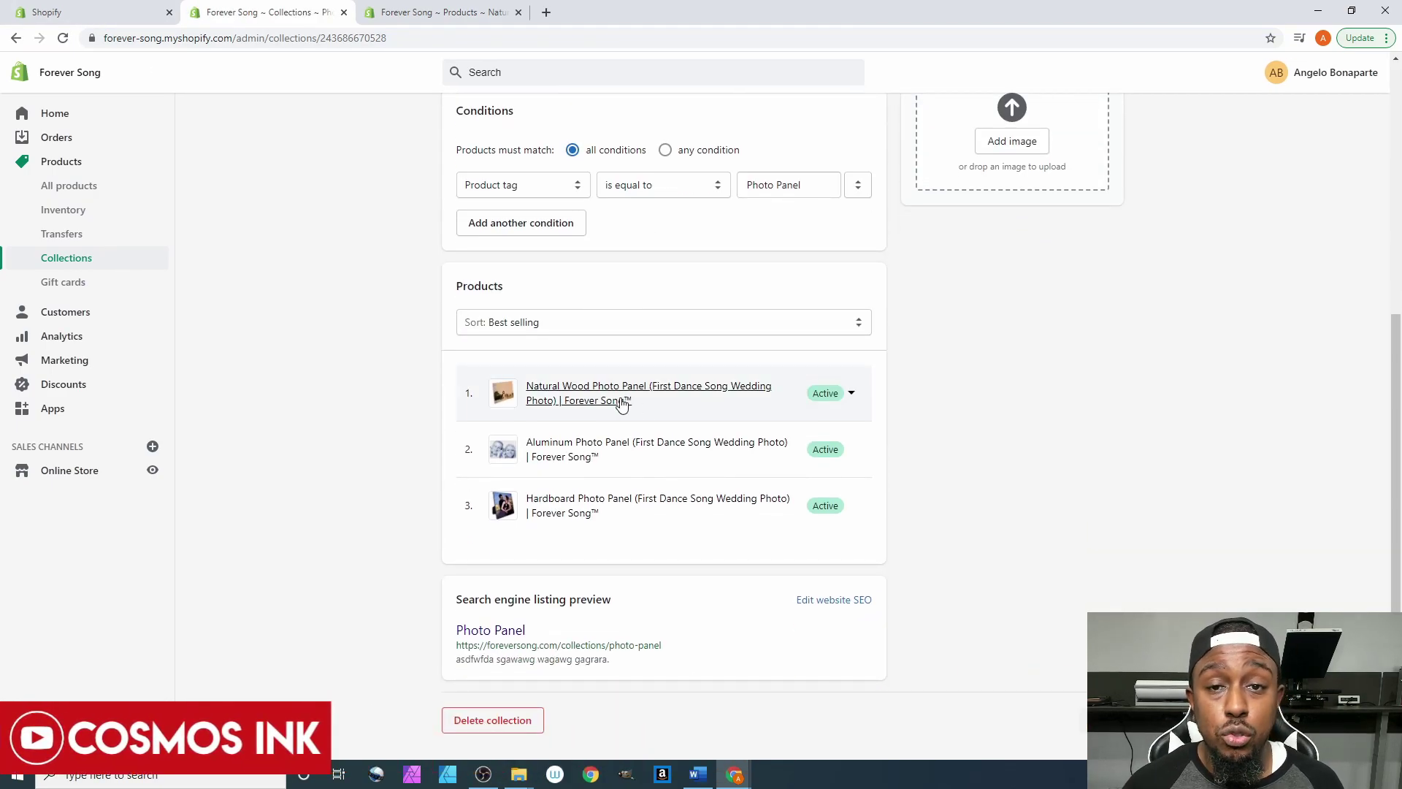
scroll(950, 319, up, 2)
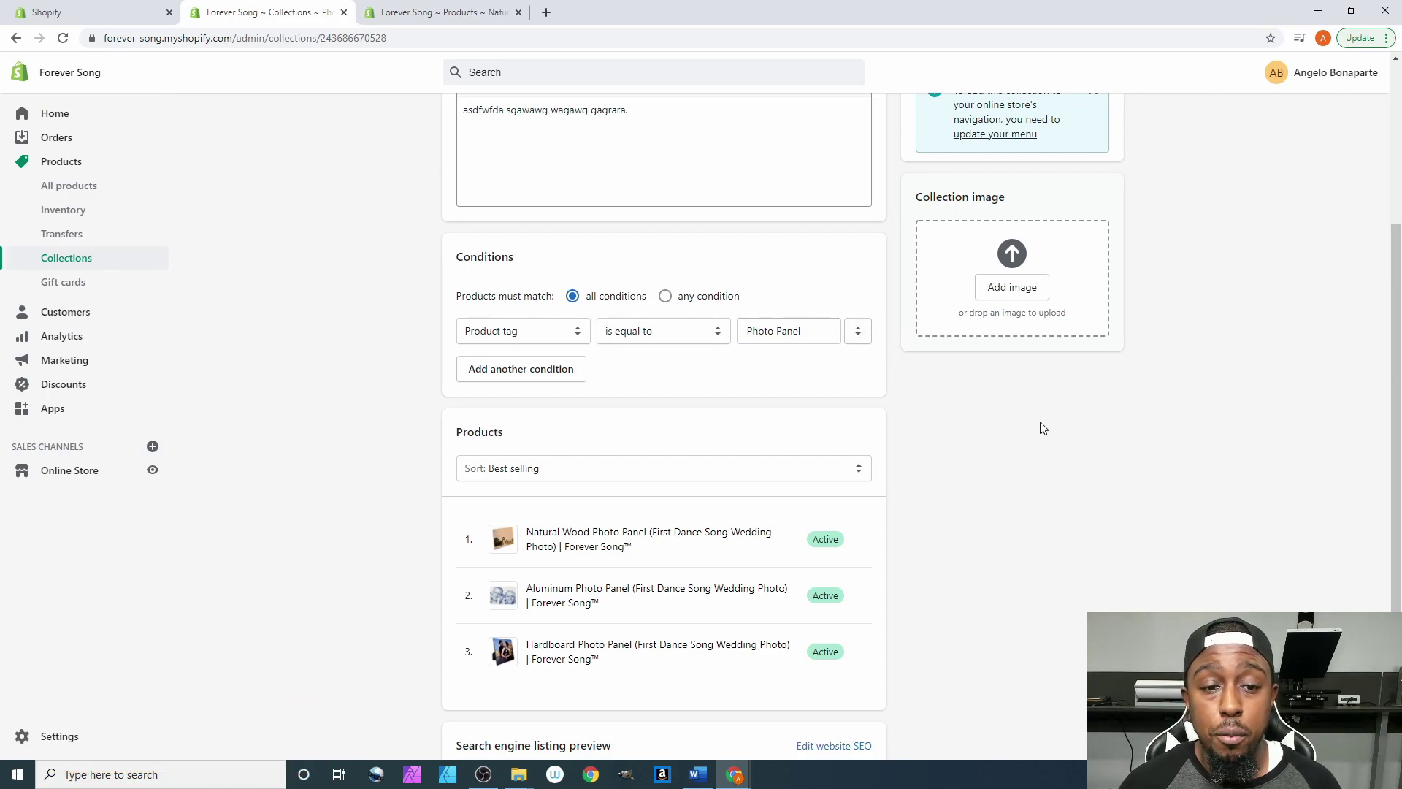
scroll(1049, 431, down, 2)
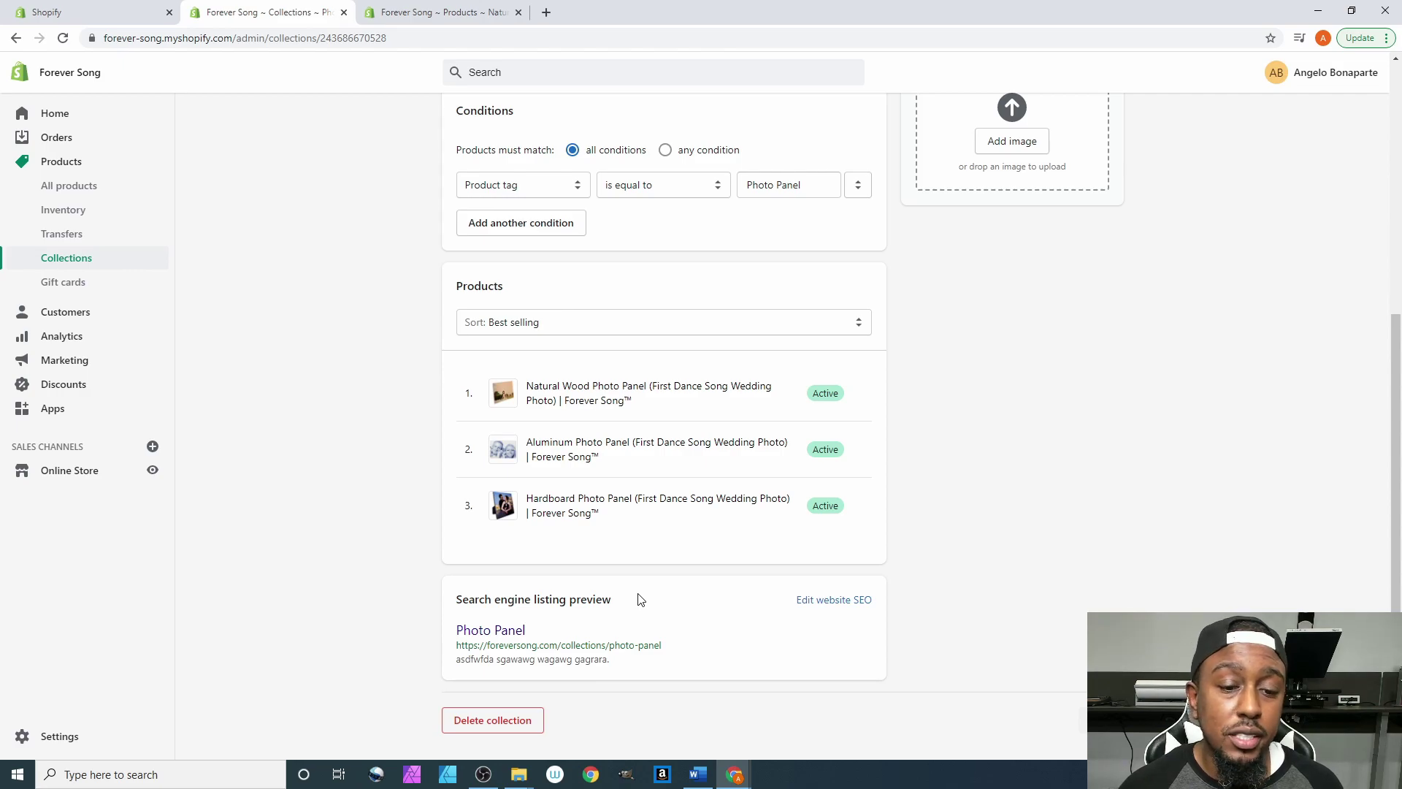
Set the search engine page title of the Photo Panel collection to "Photo Panel | Forever Song™"
click(835, 605)
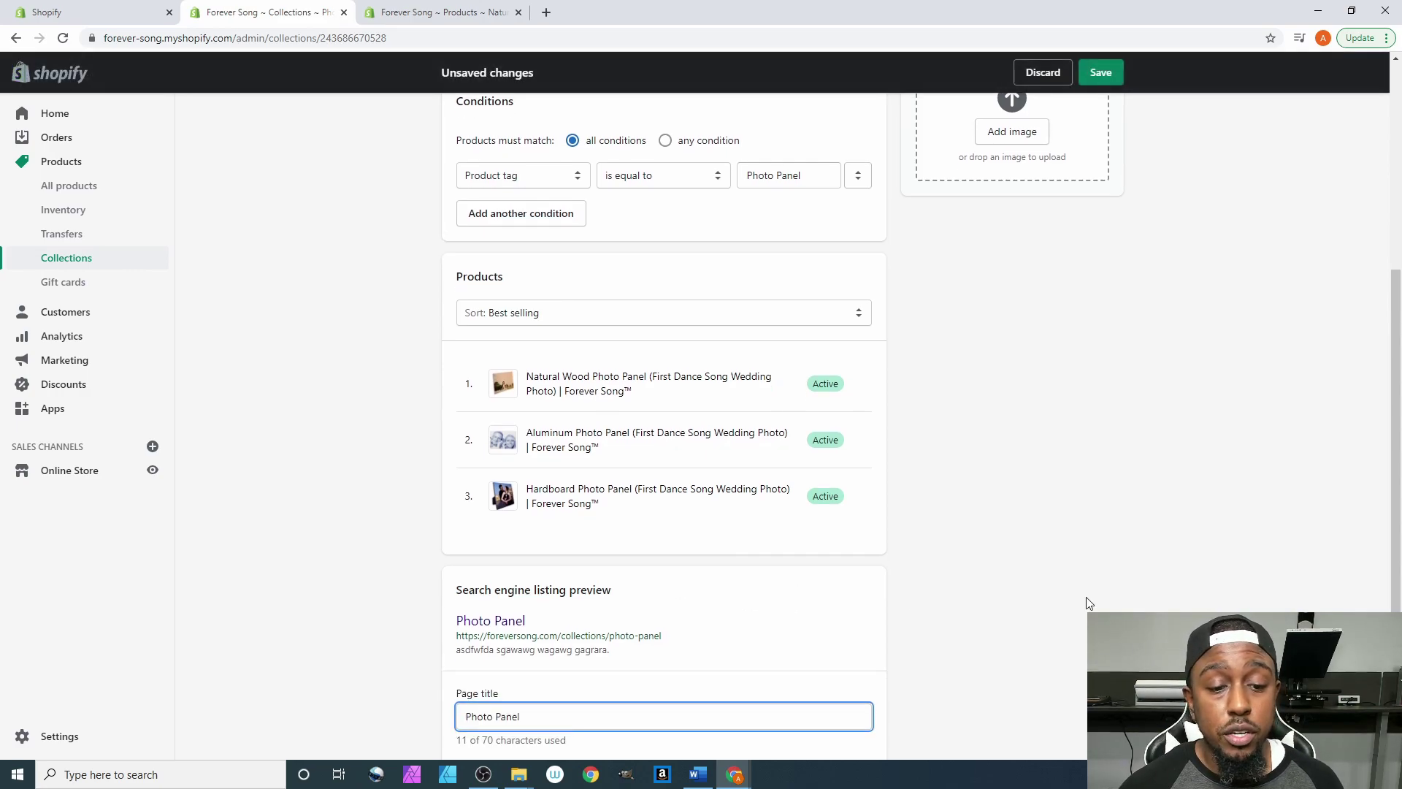
scroll(658, 555, down, 3)
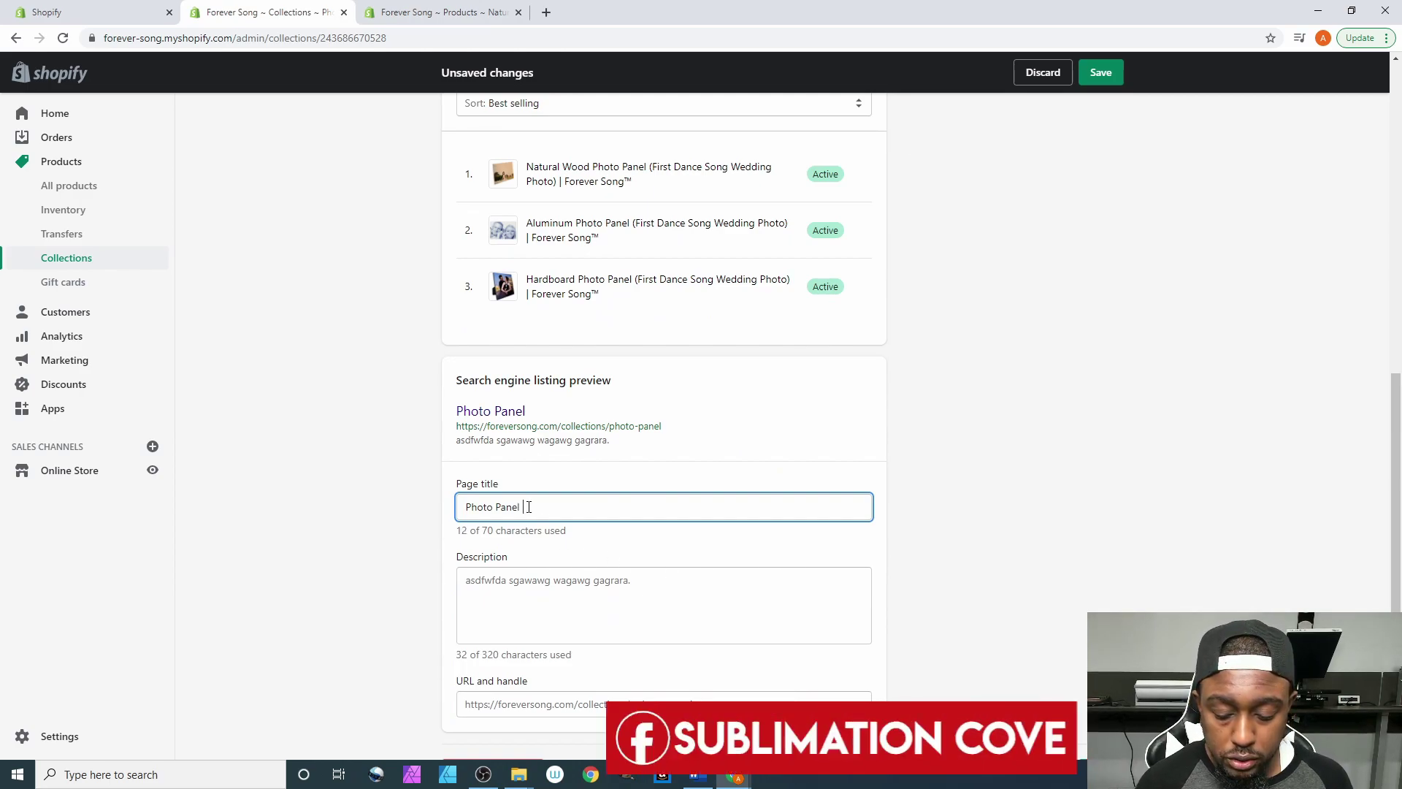
text(|)
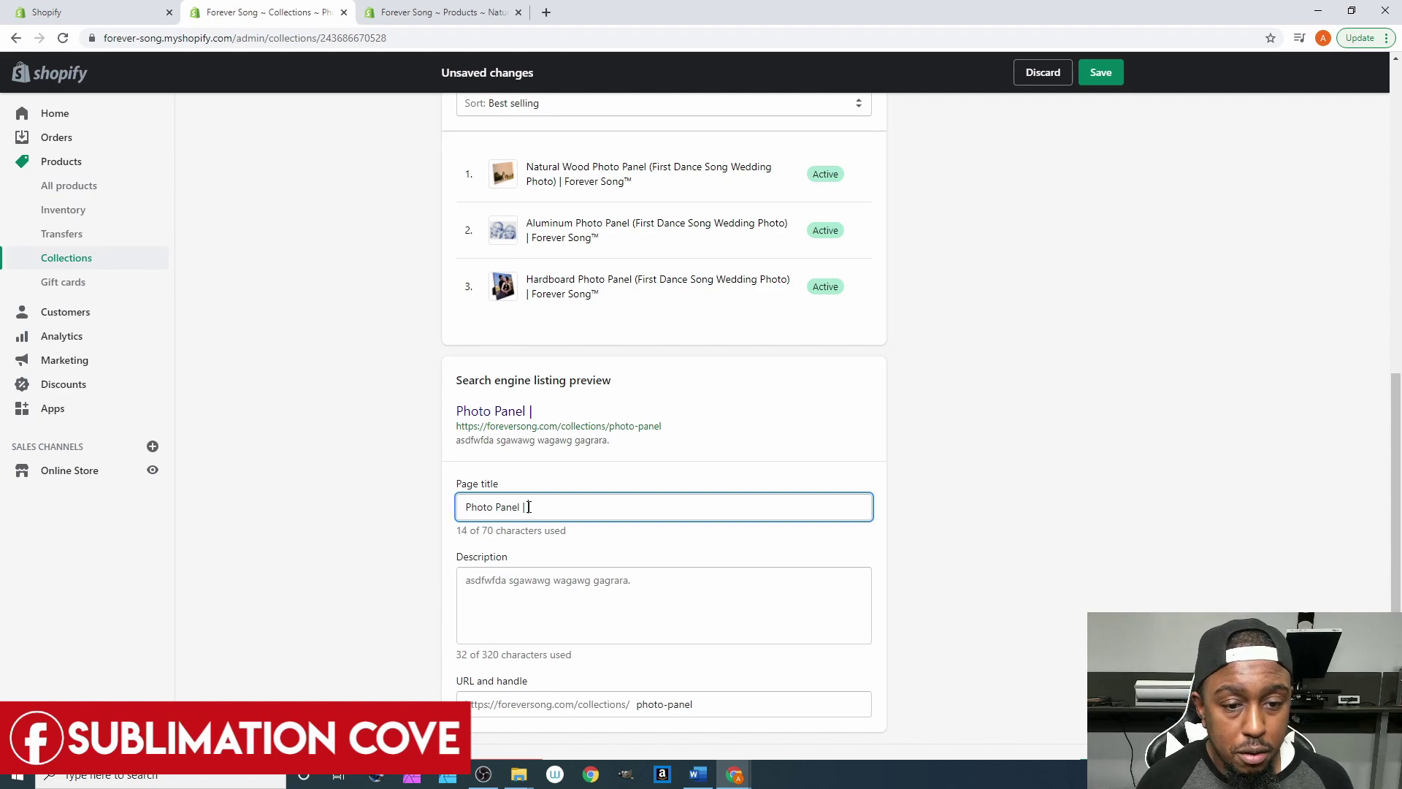
text( Forever Song)
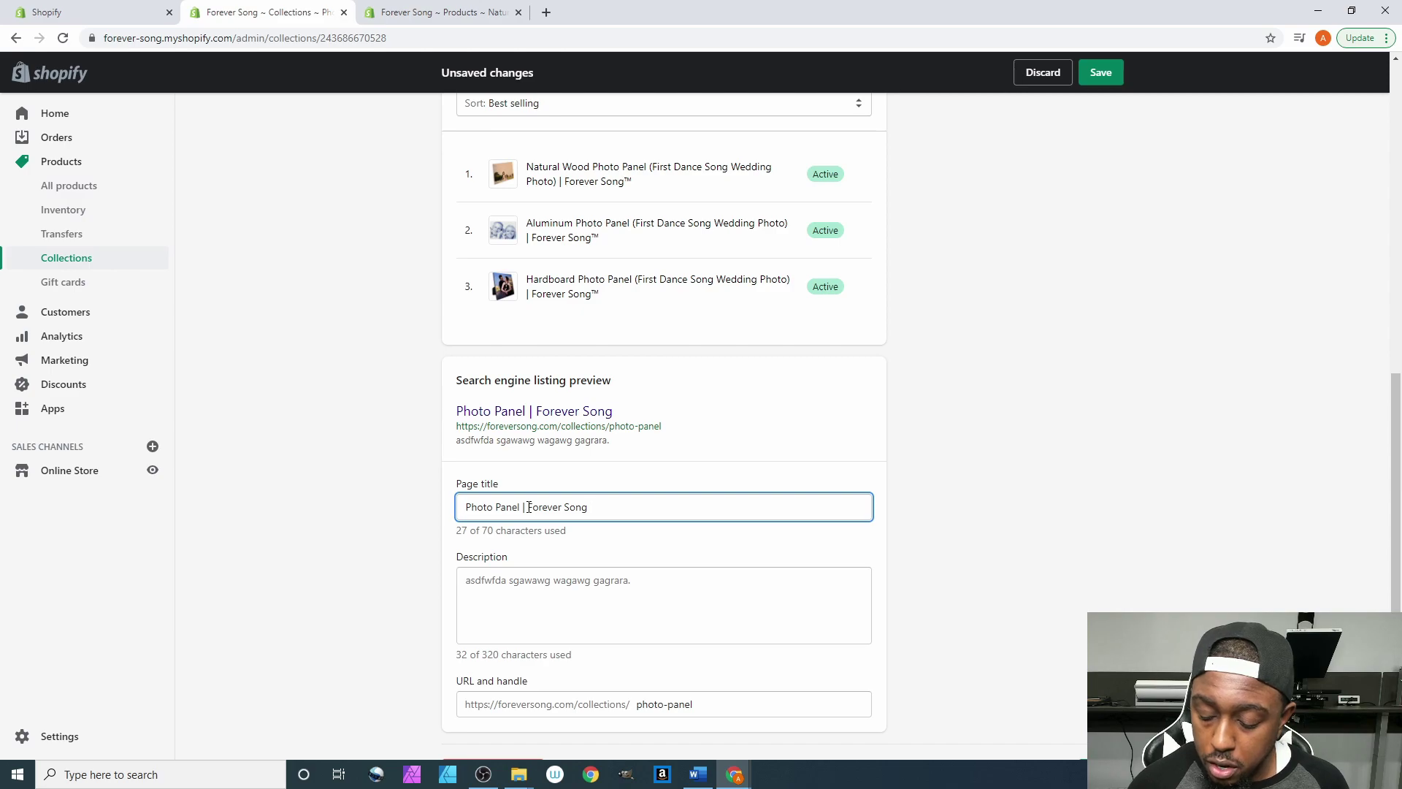
text(™)
click(591, 507)
key(BackSpace)
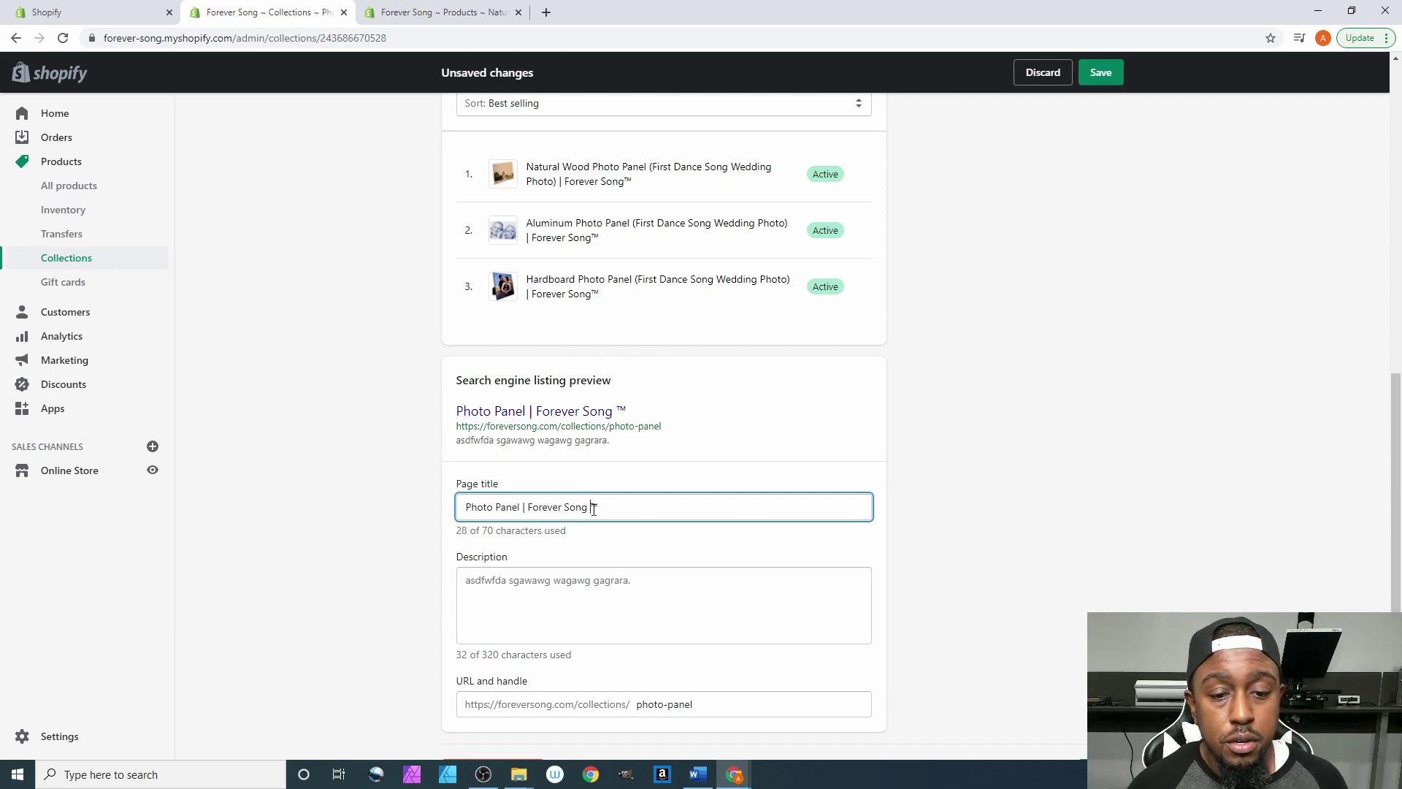
Replace the search engine listing description with "Photo Panel Collection from Forever Song™"
click(508, 588)
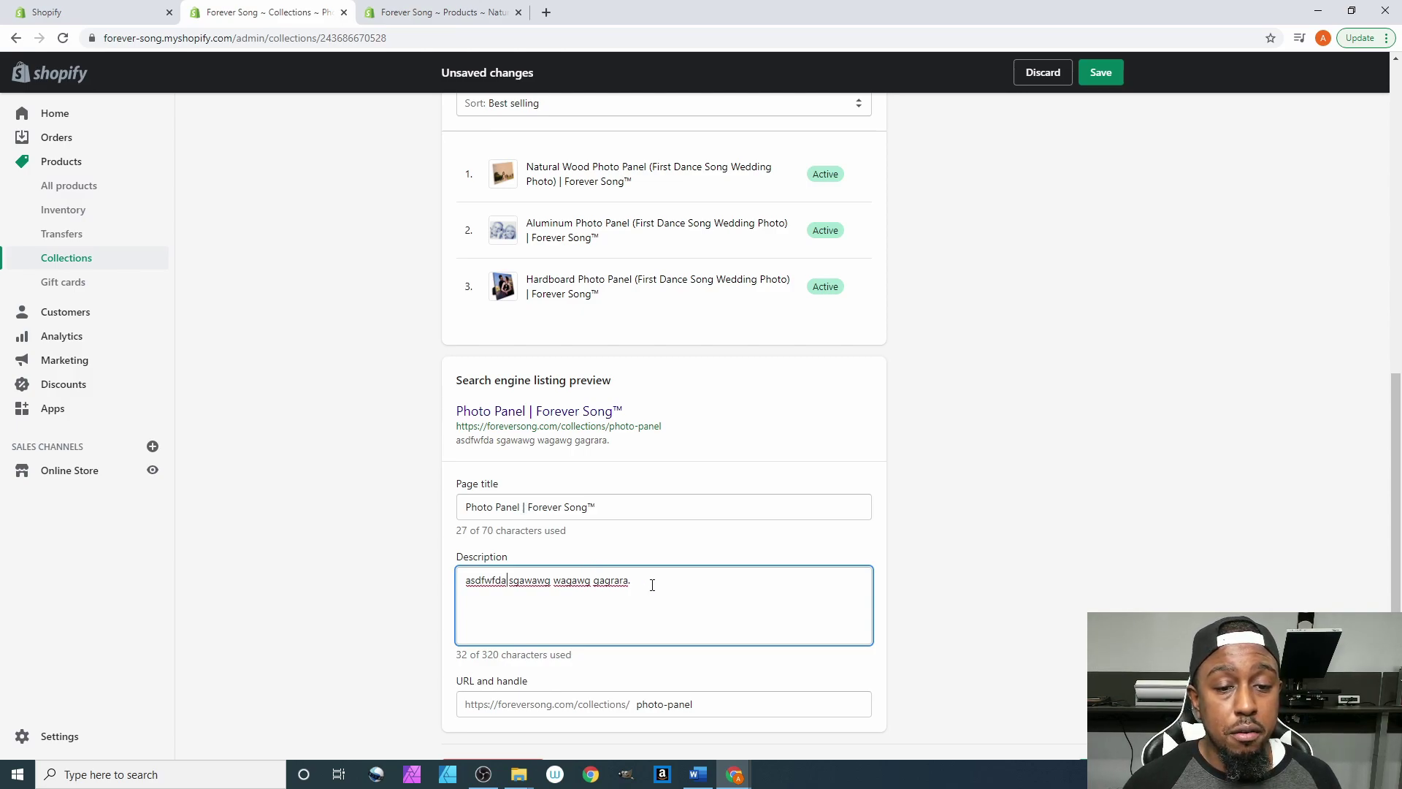
key(ctrl+a)
text(Ph)
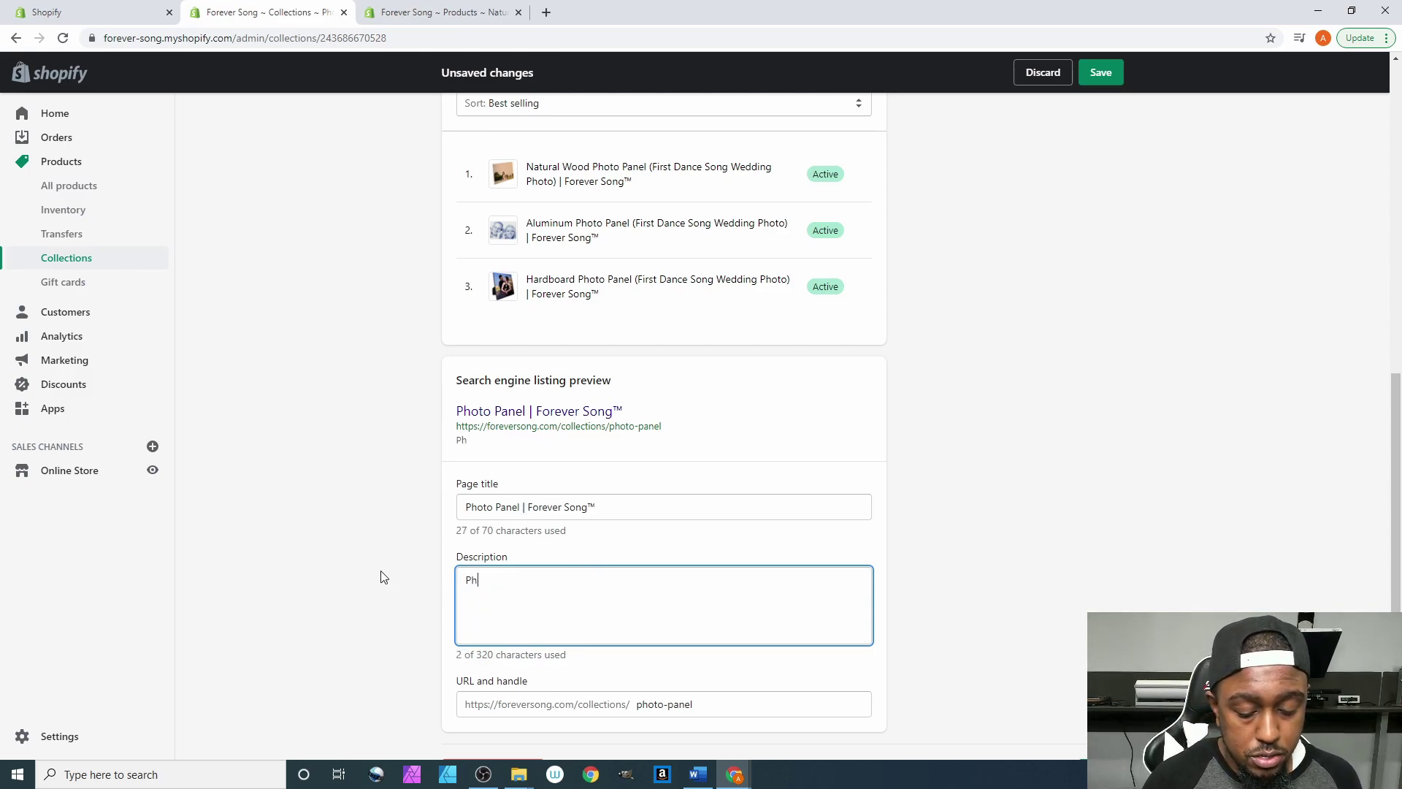
text(oto PaneCo)
text(llectio)
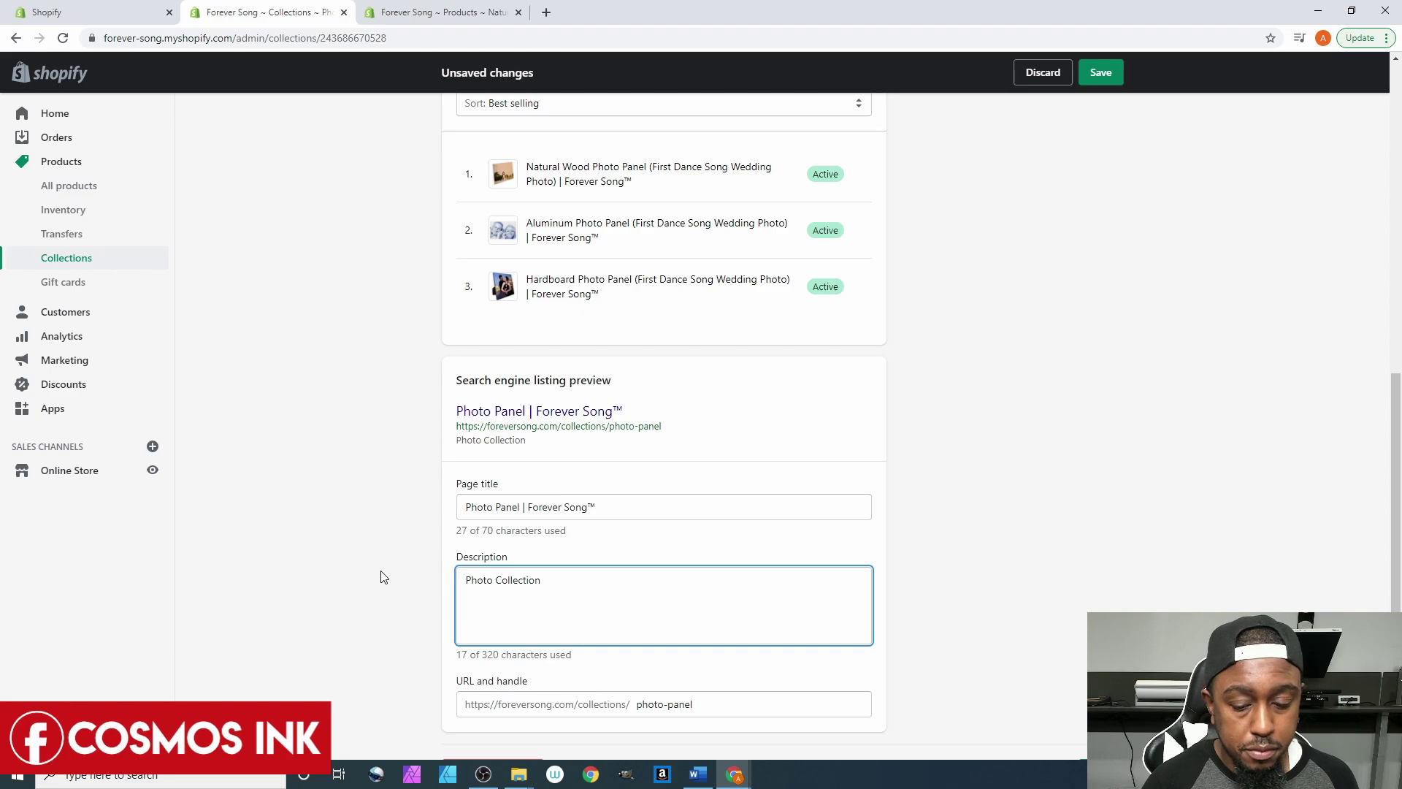
text(n)
key(Left)
key(Left)
key(Left)
key(Left)
key(Left)
key(Left)
key(Left)
key(Left)
key(Left)
key(Left)
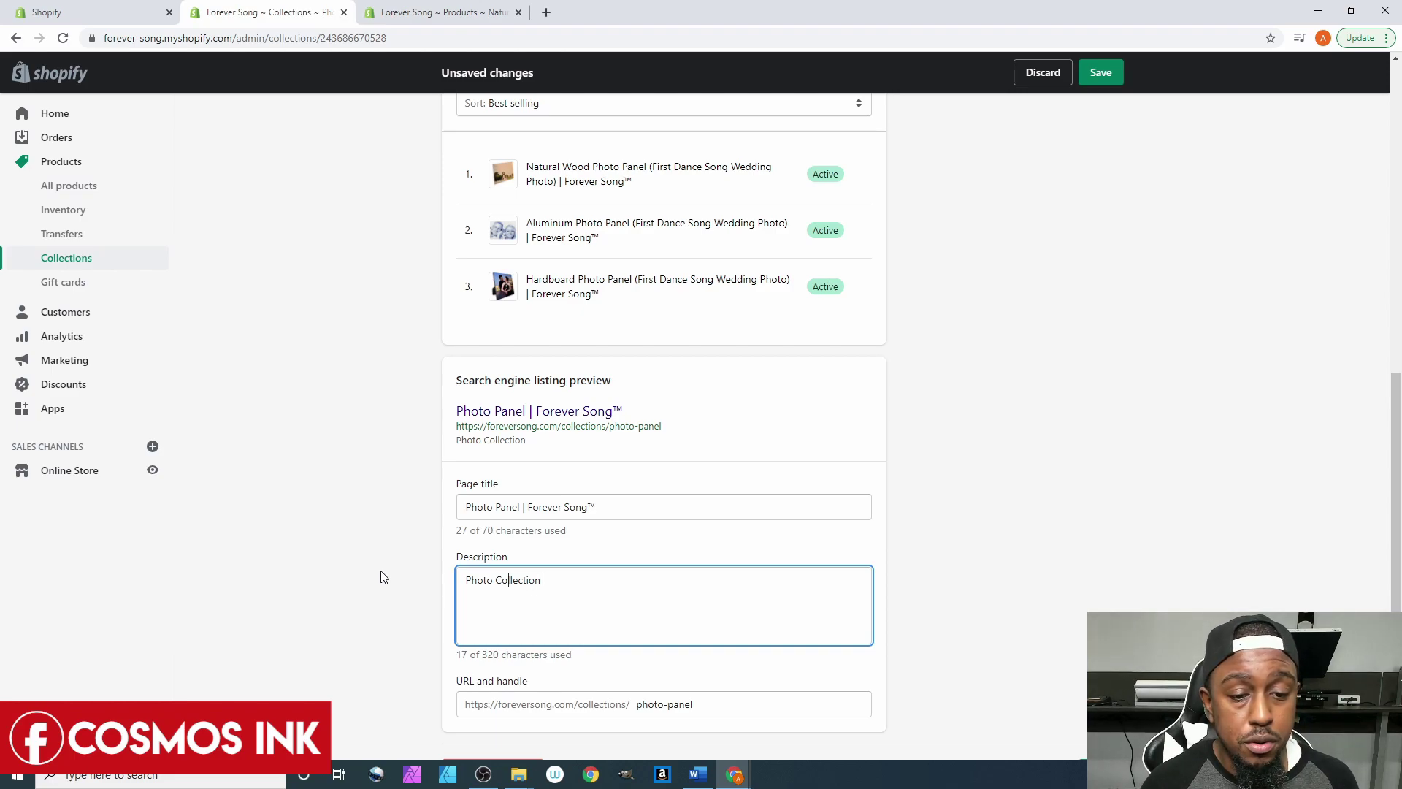
text(Panel Collection)
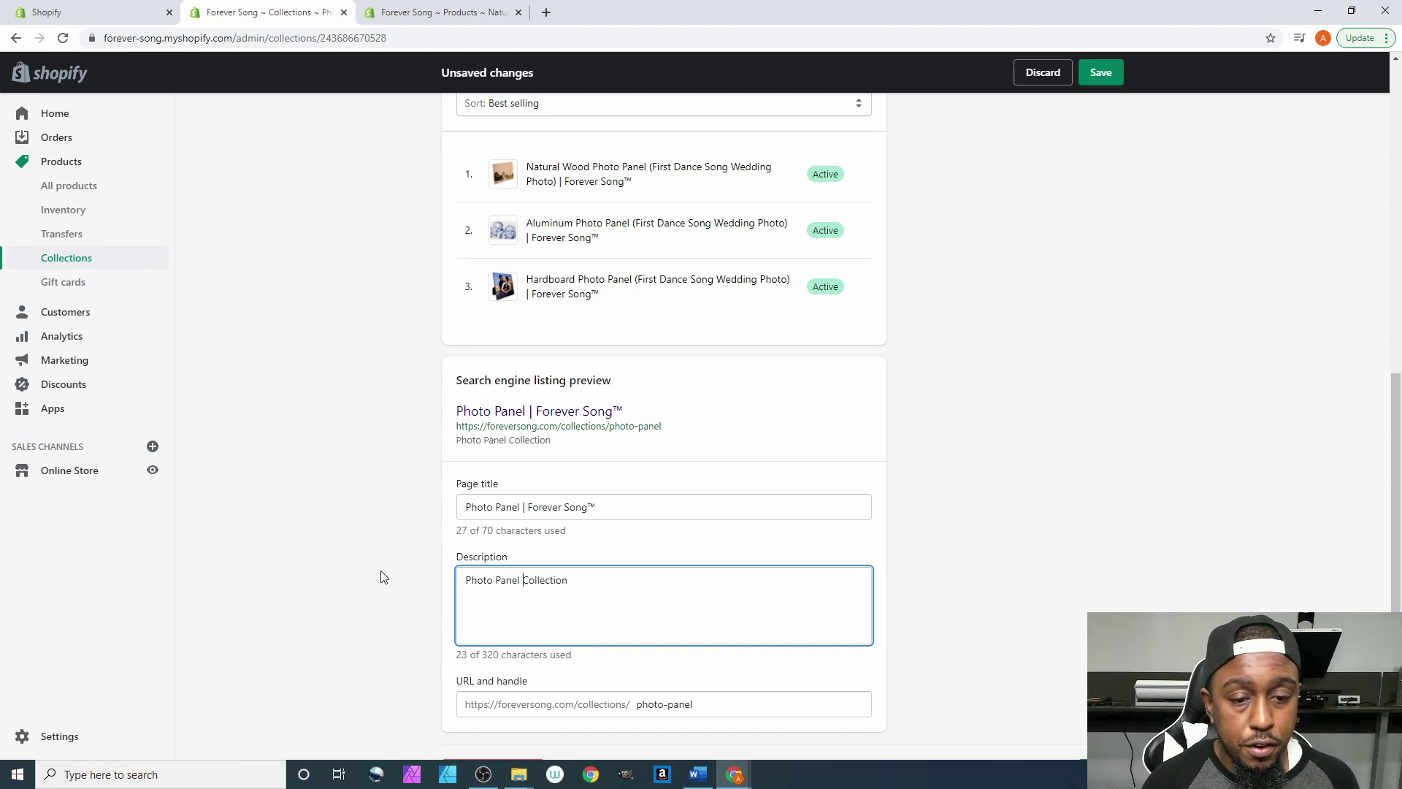
text( f)
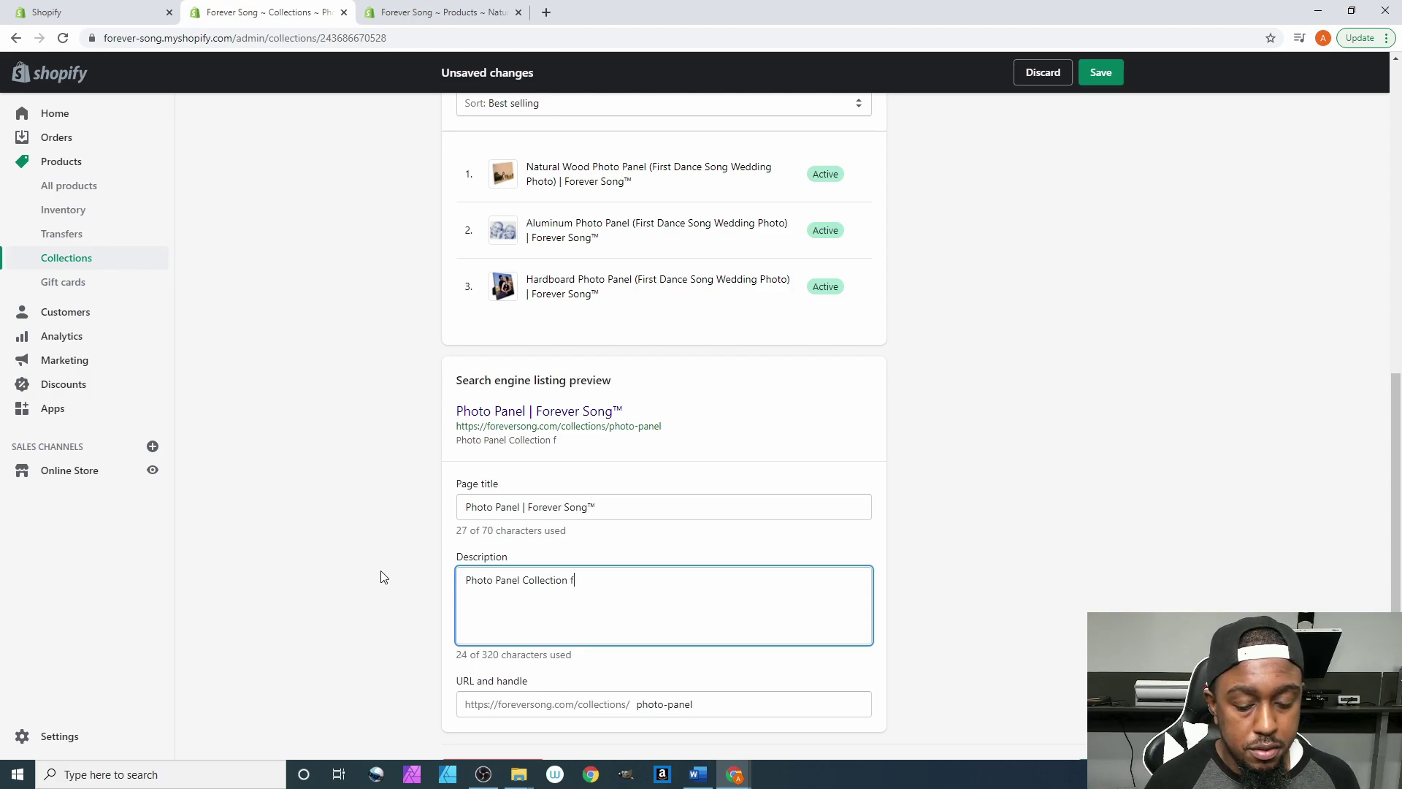
text(rom Forve)
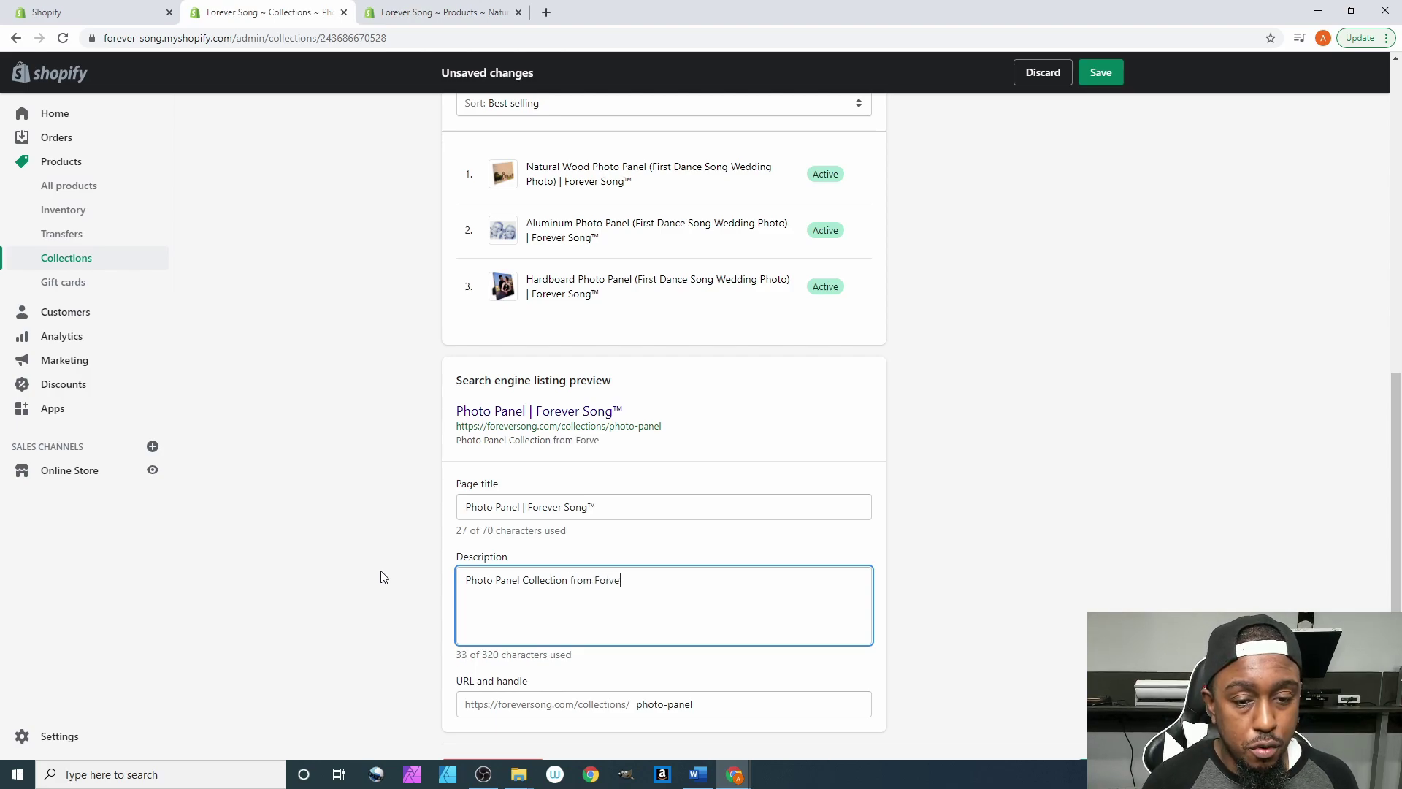
key(BackSpace)
key(BackSpace)
text(ever Song)
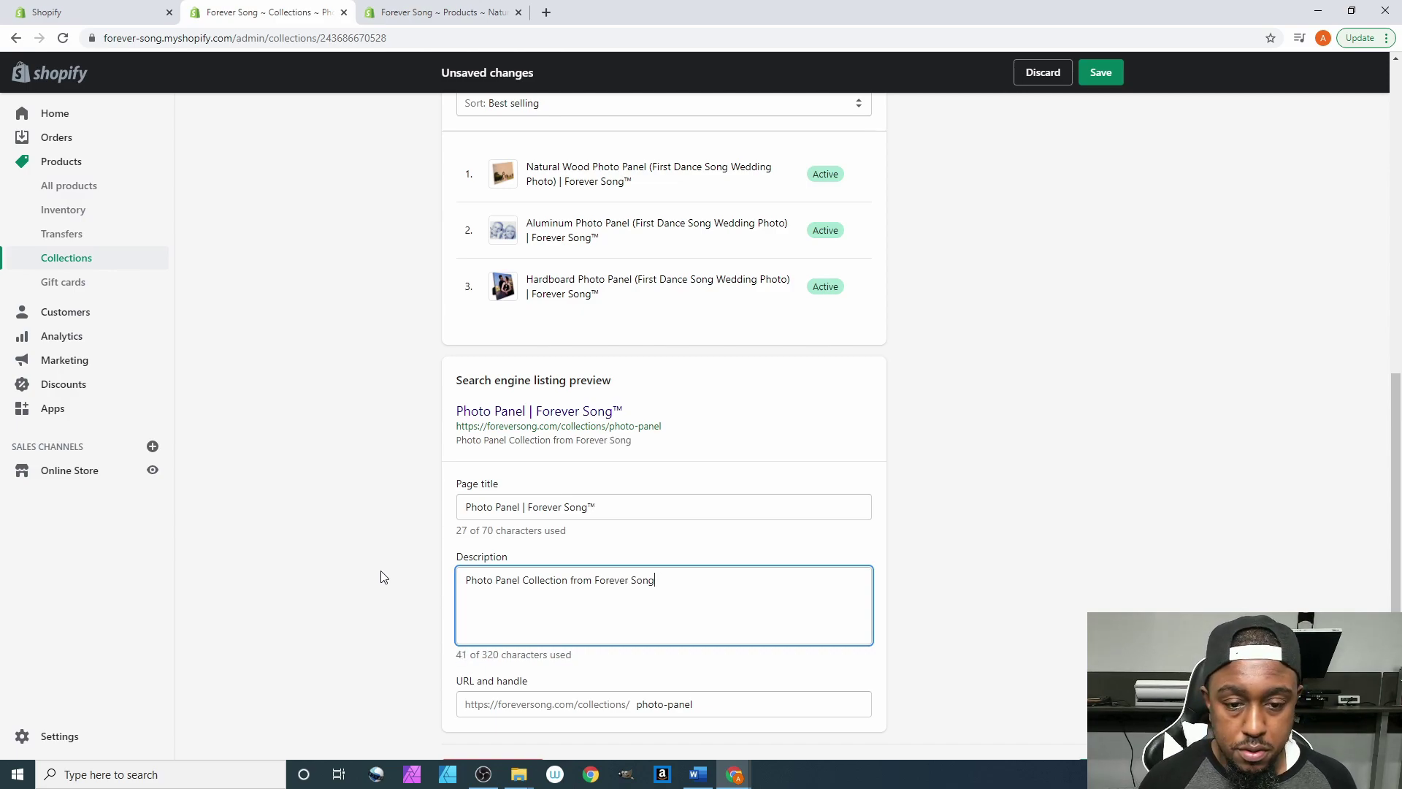
text(™)
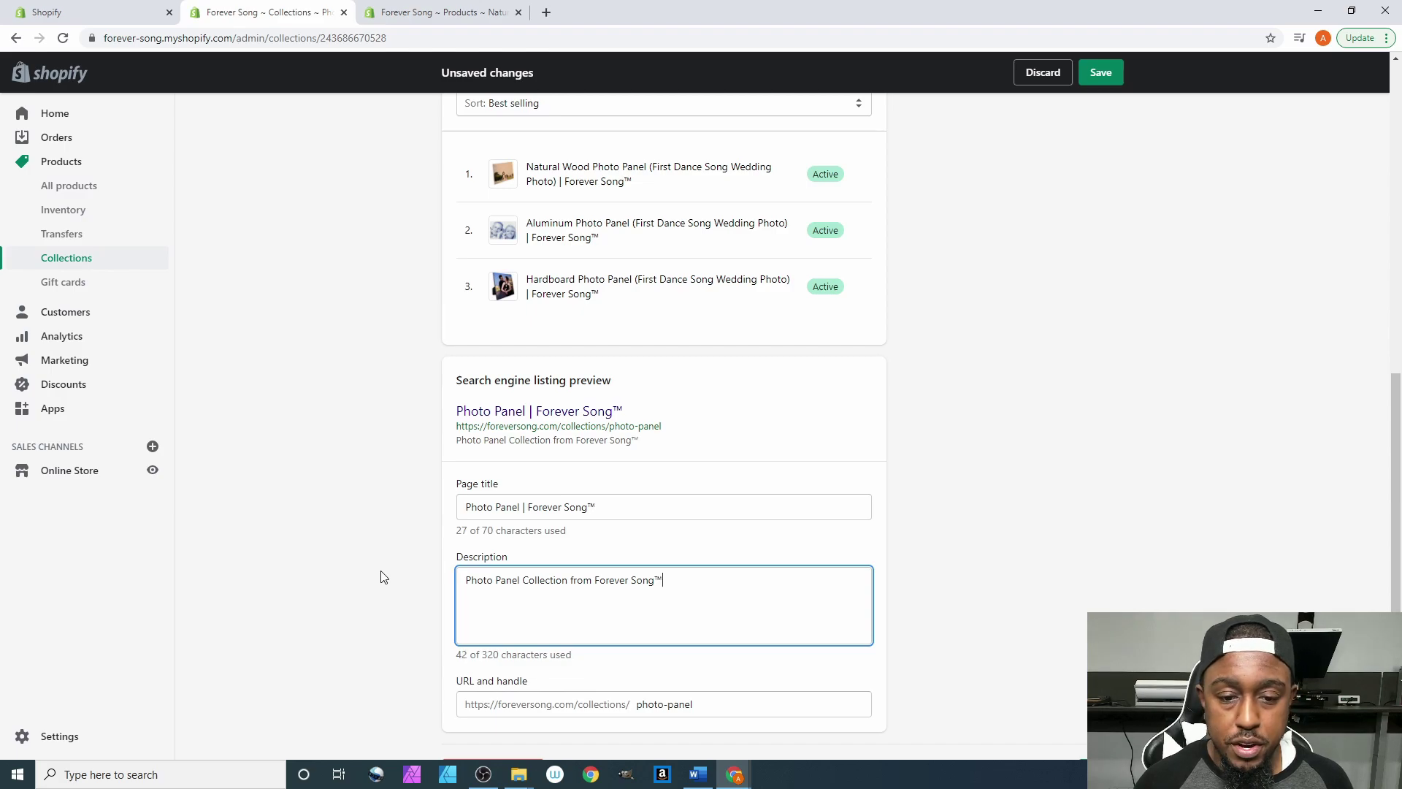
Extend the search engine page title to "Photo Panel Collection | Forever Song™" and review the listing preview
click(521, 507)
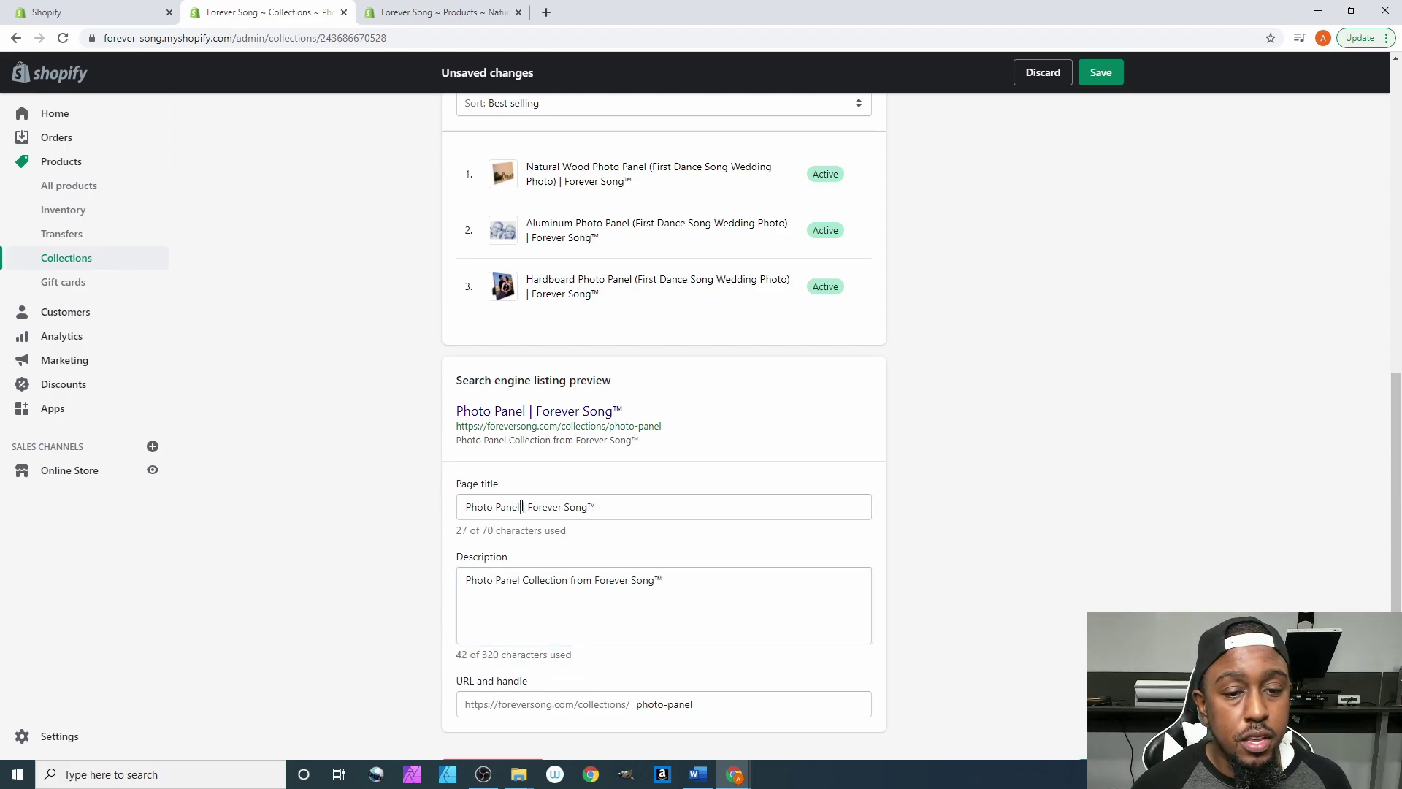
text(Collec)
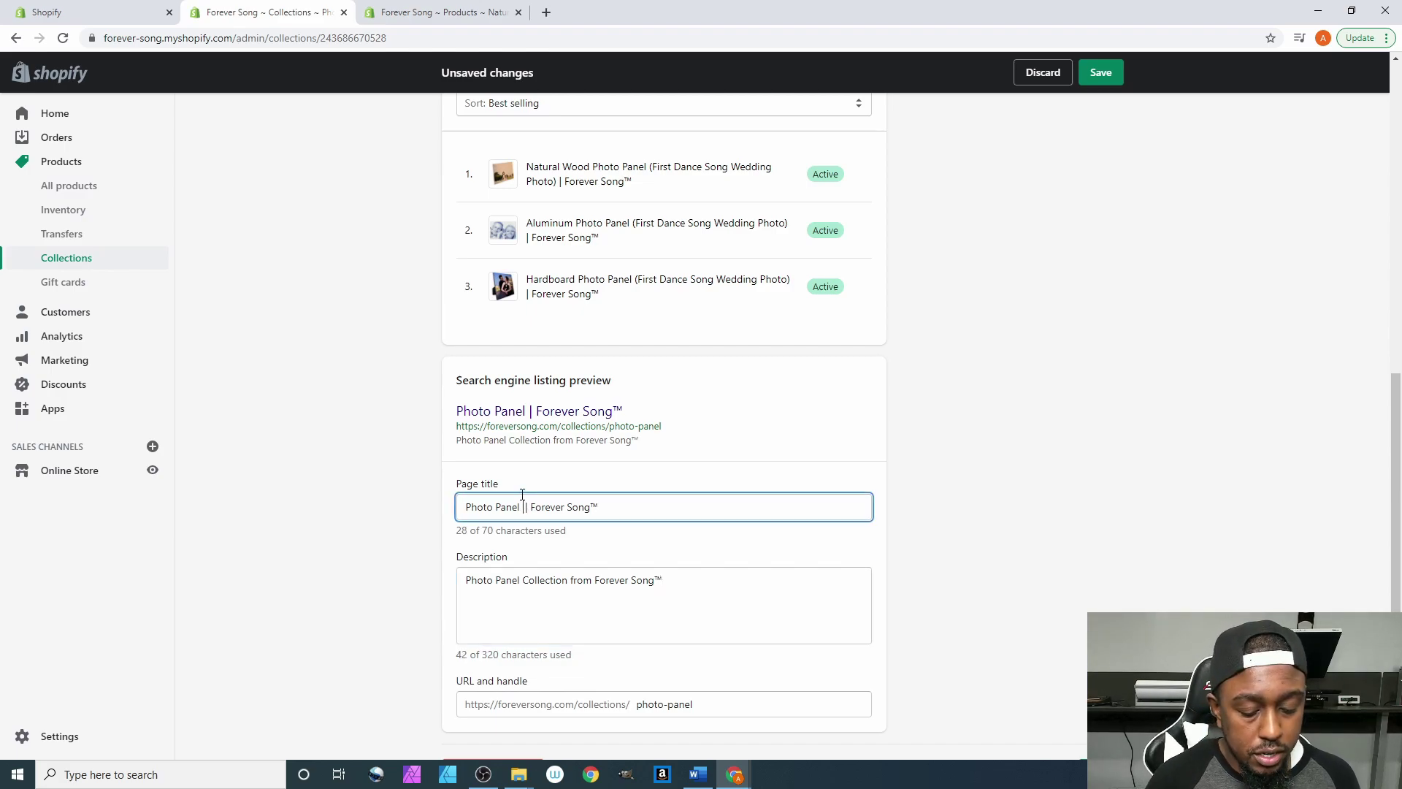
text(tion)
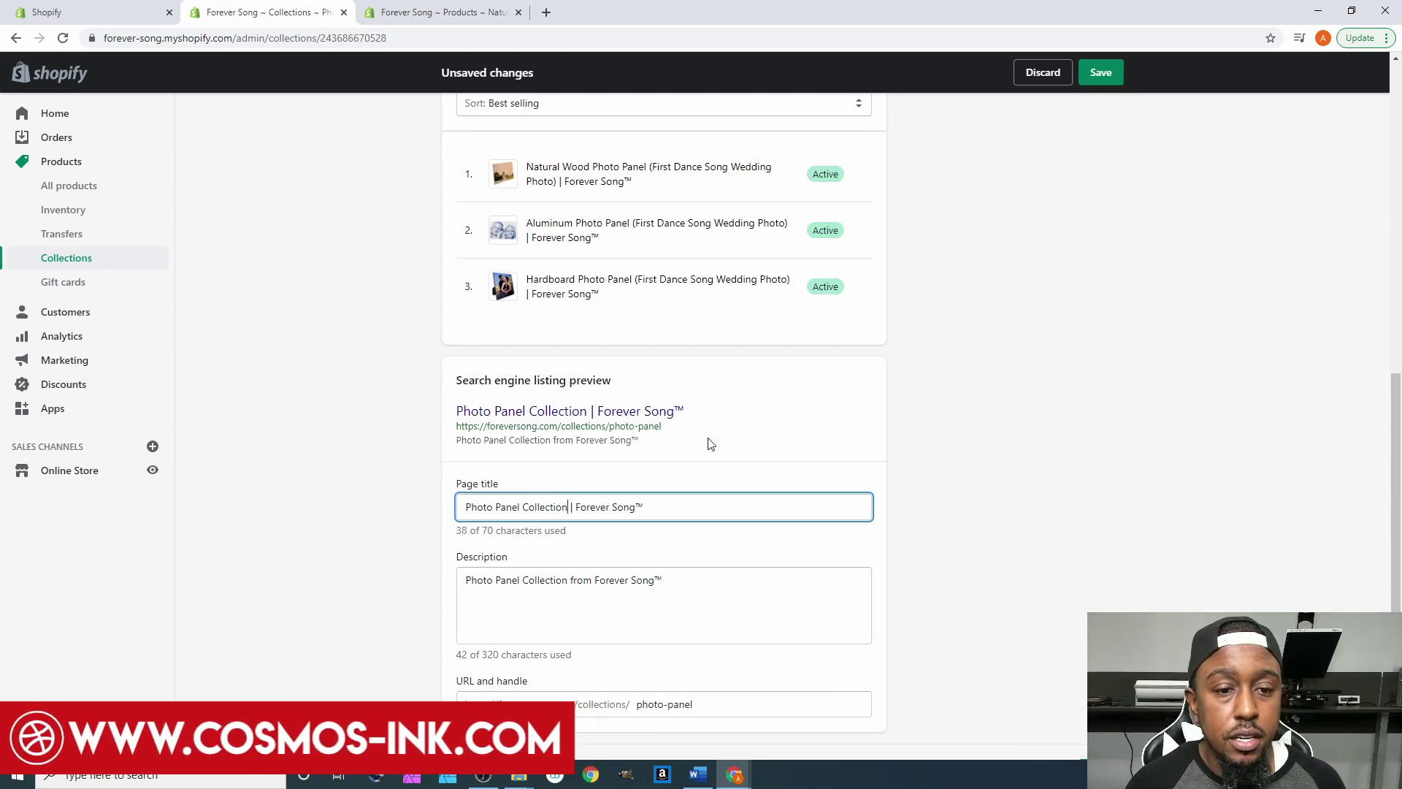
drag(452, 413, 694, 444)
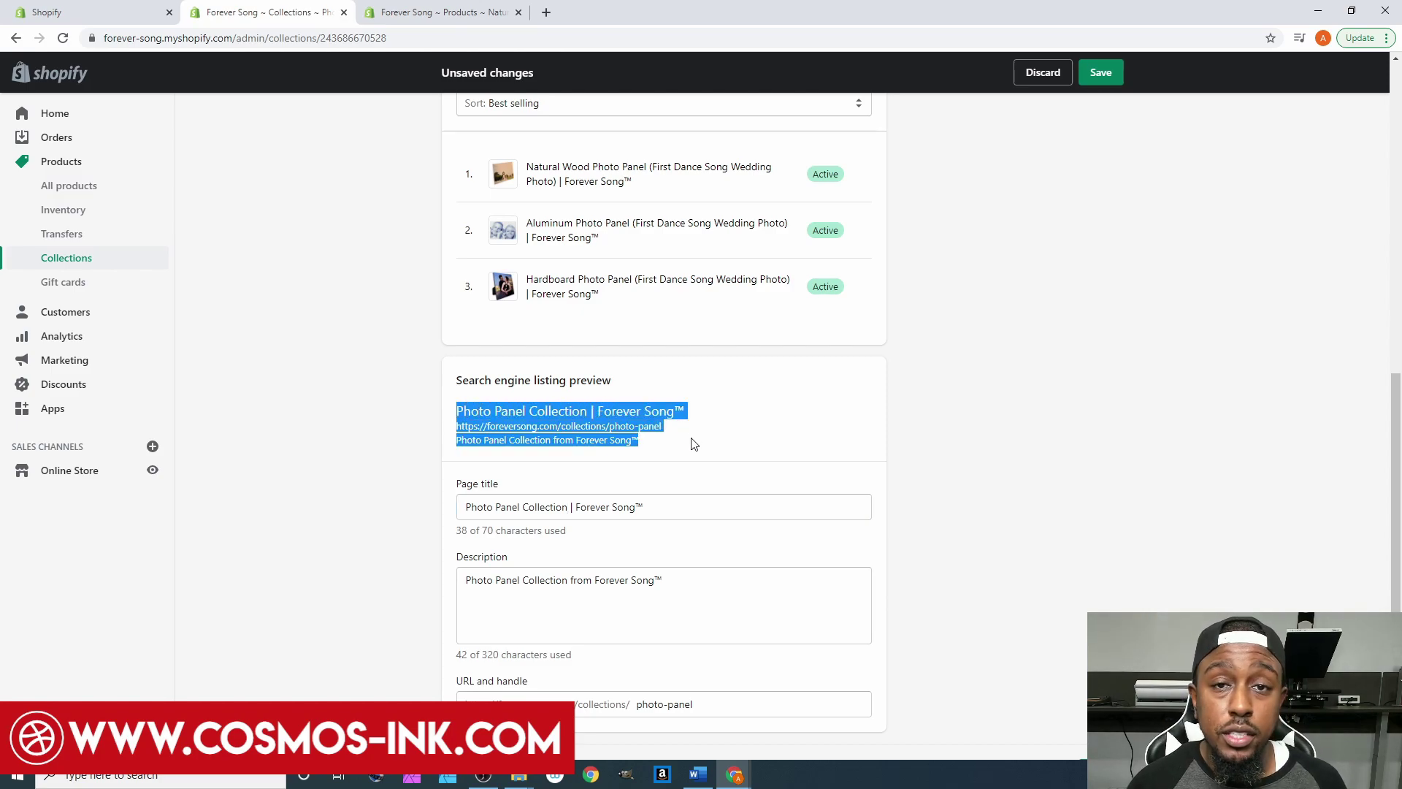
click(694, 444)
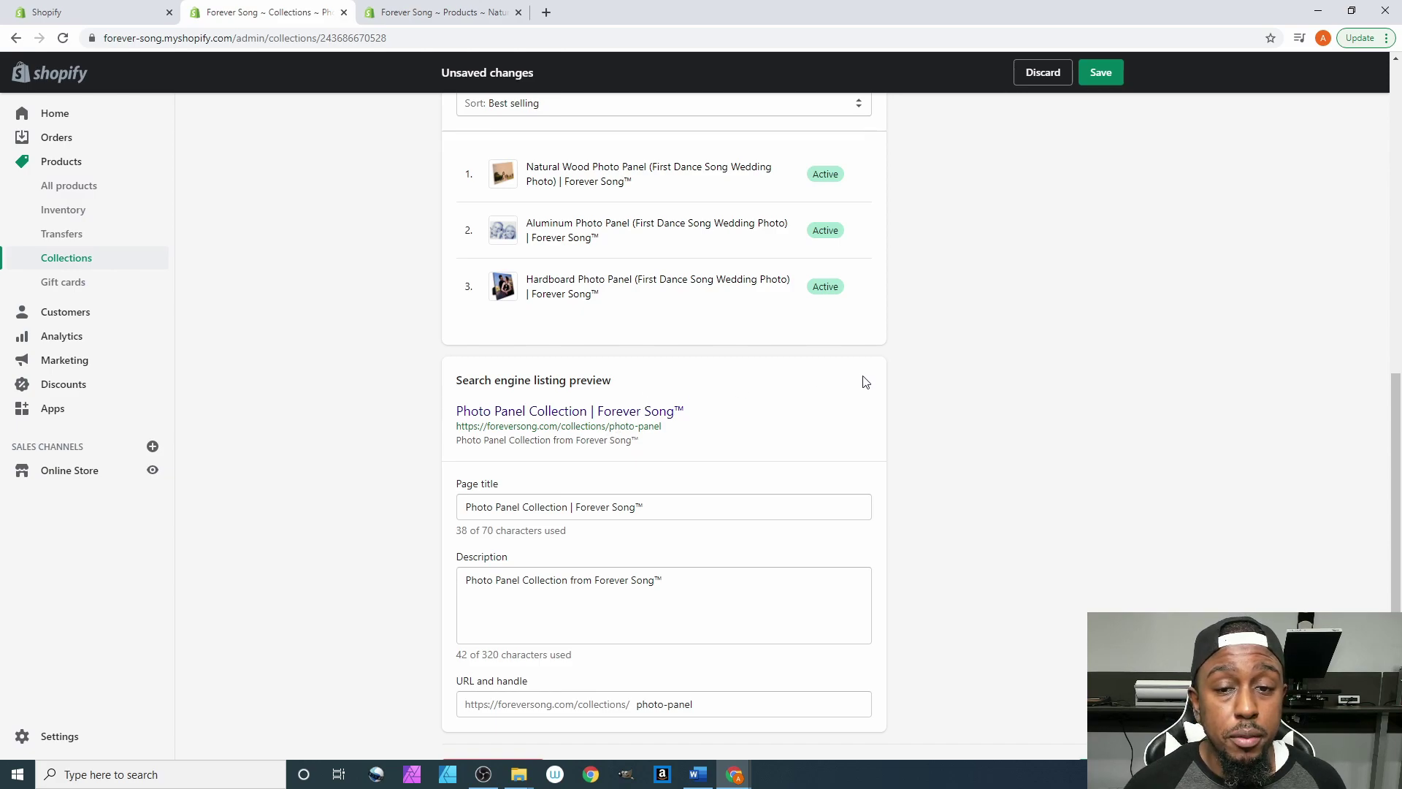
Check which sales channels the Photo Panel collection is available on, then close the dialog without changes
scroll(865, 379, up, 5)
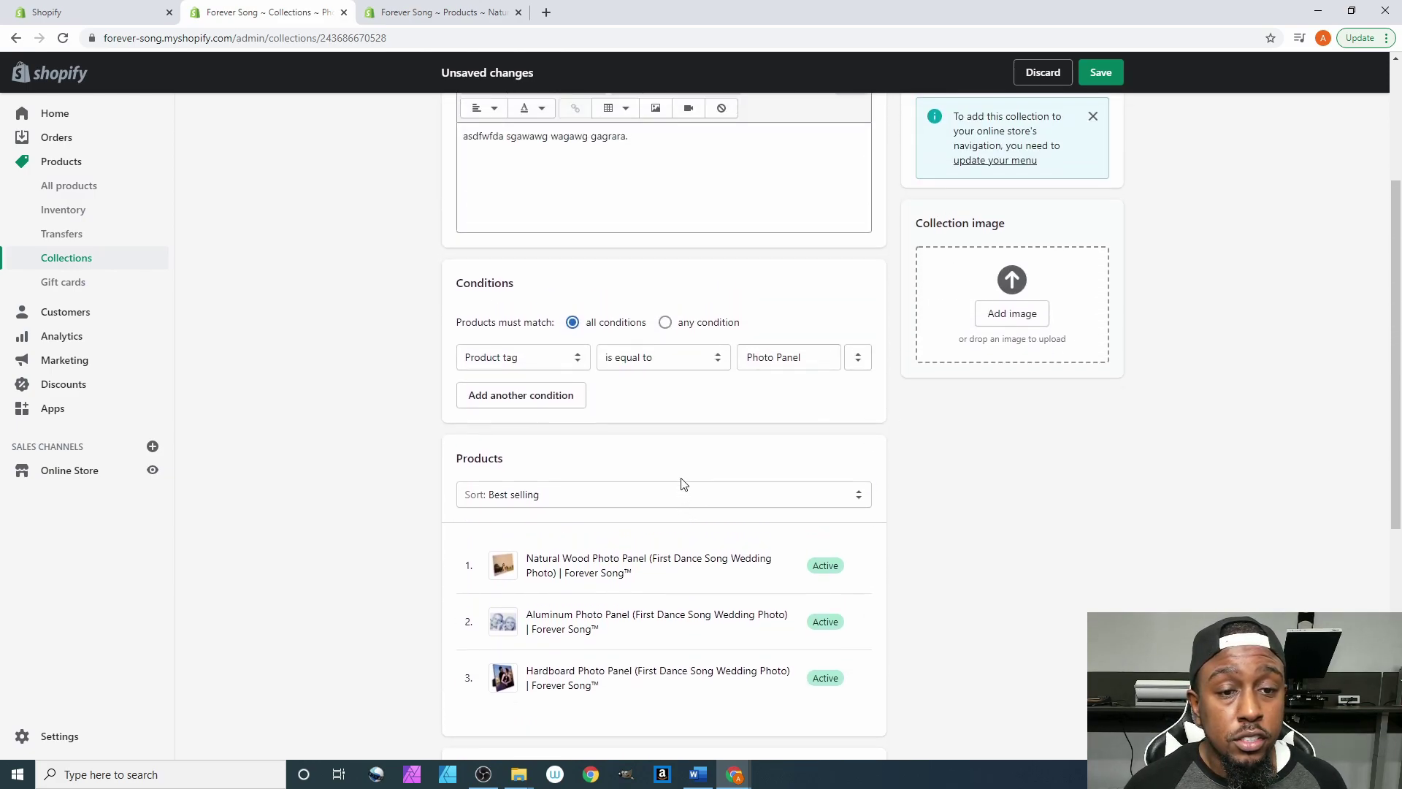
scroll(680, 480, up, 4)
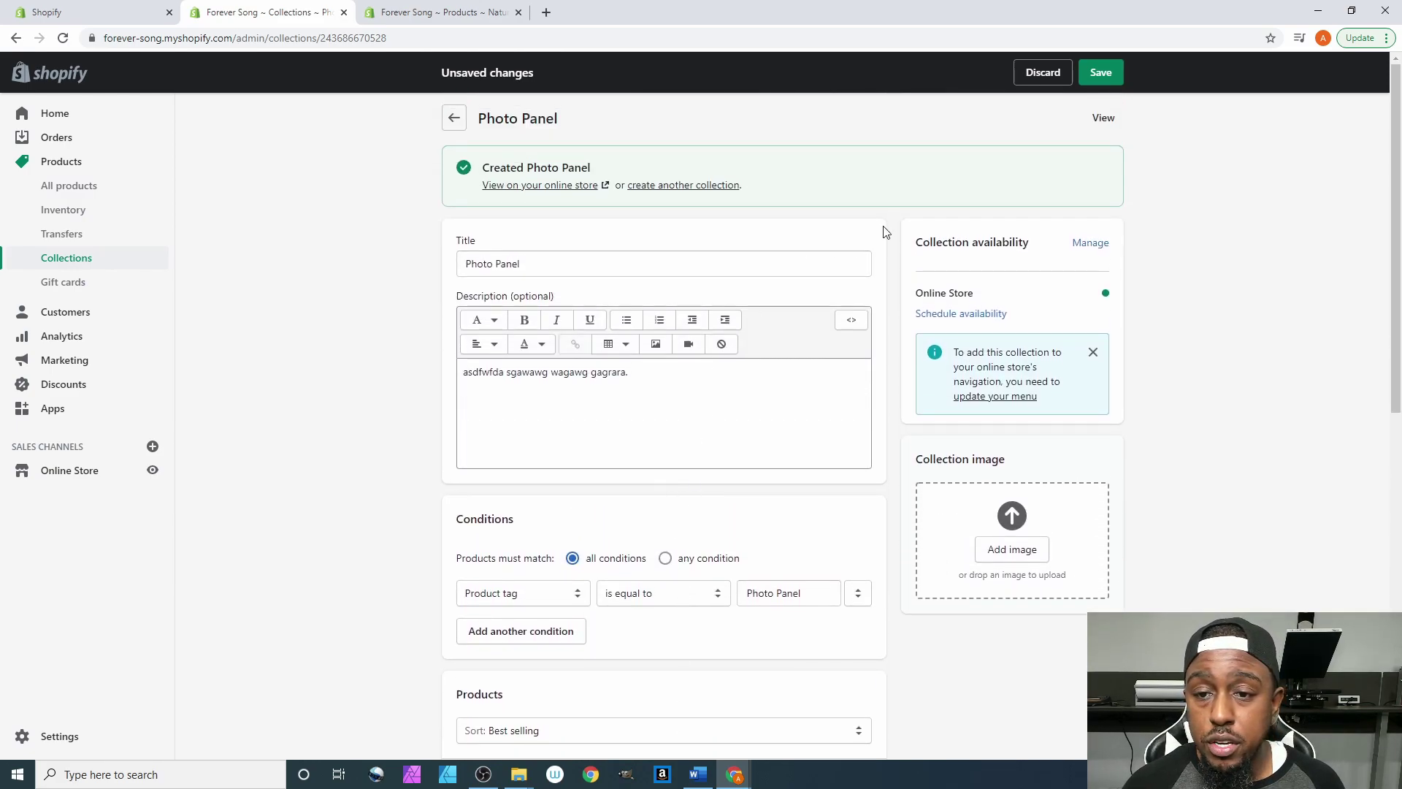
click(1079, 249)
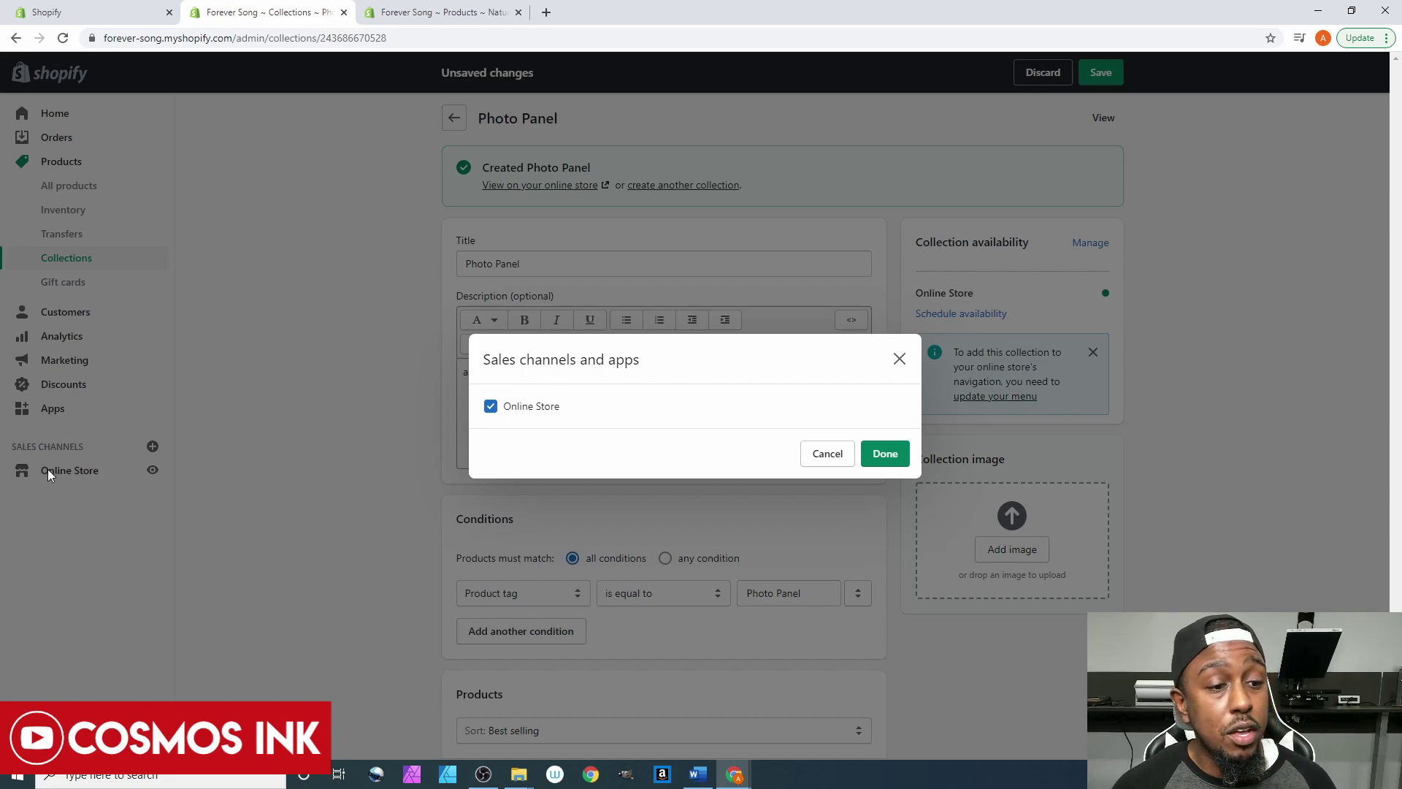
click(899, 358)
click(1198, 475)
Upload the file "Photo Panel Collection Photo" from Downloads as the collection image
scroll(1173, 485, down, 2)
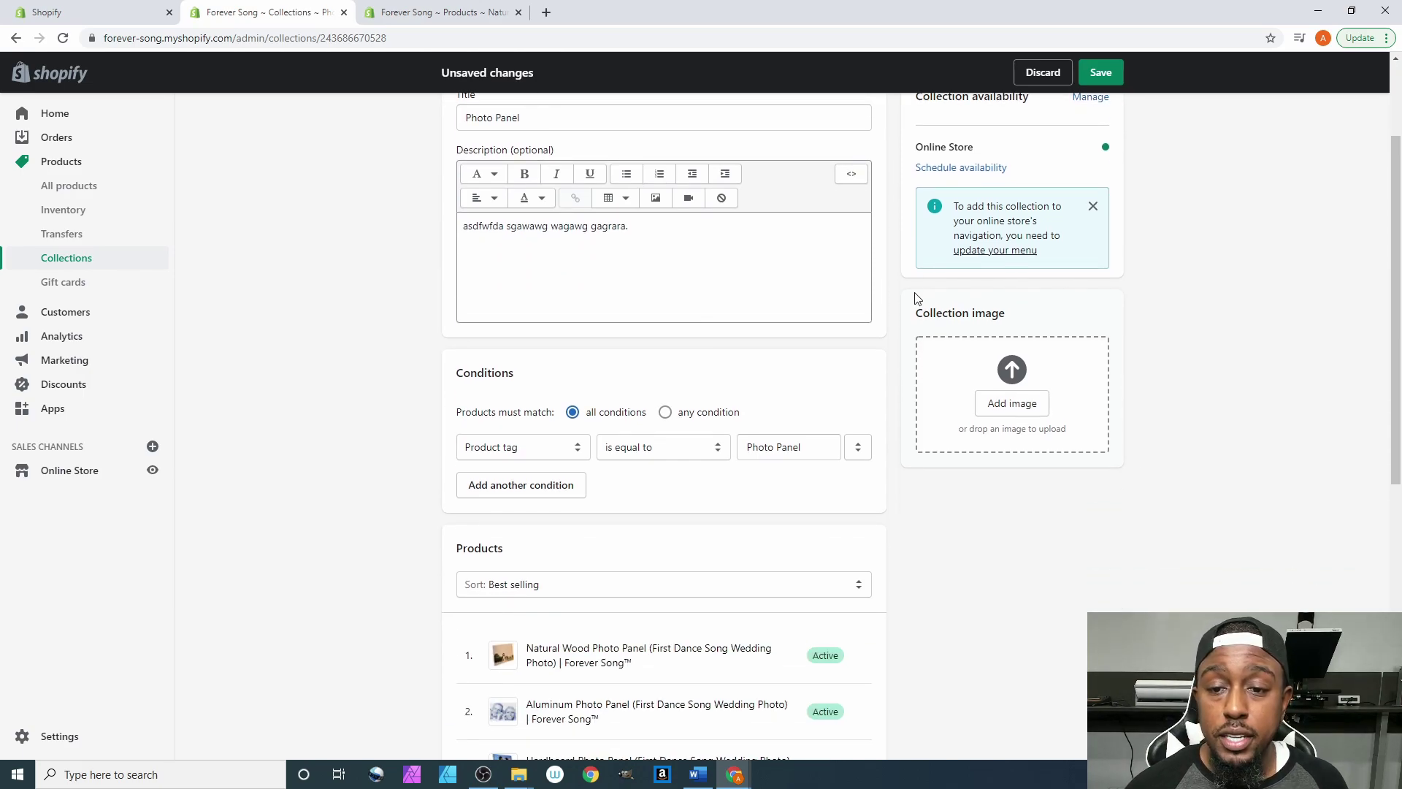
click(1008, 404)
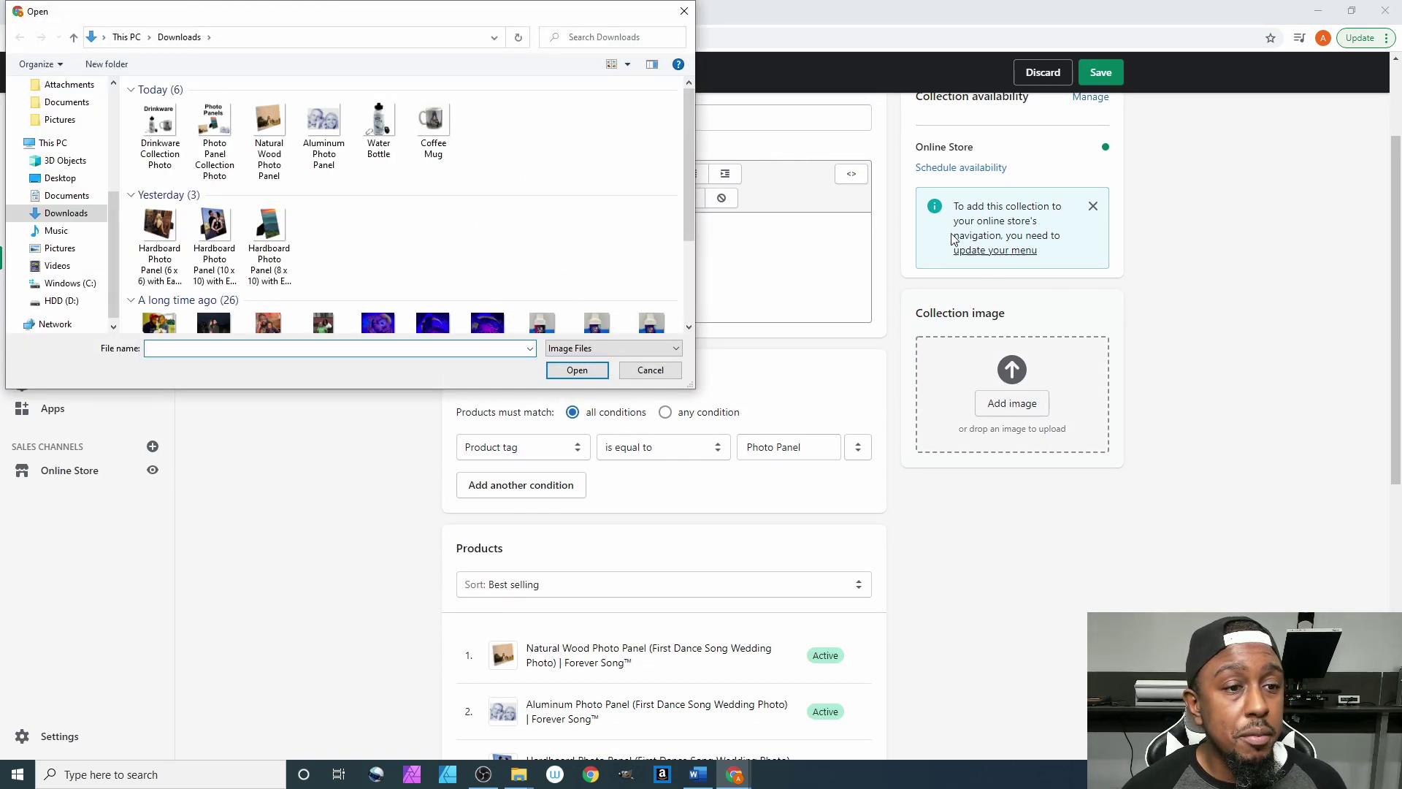
click(202, 128)
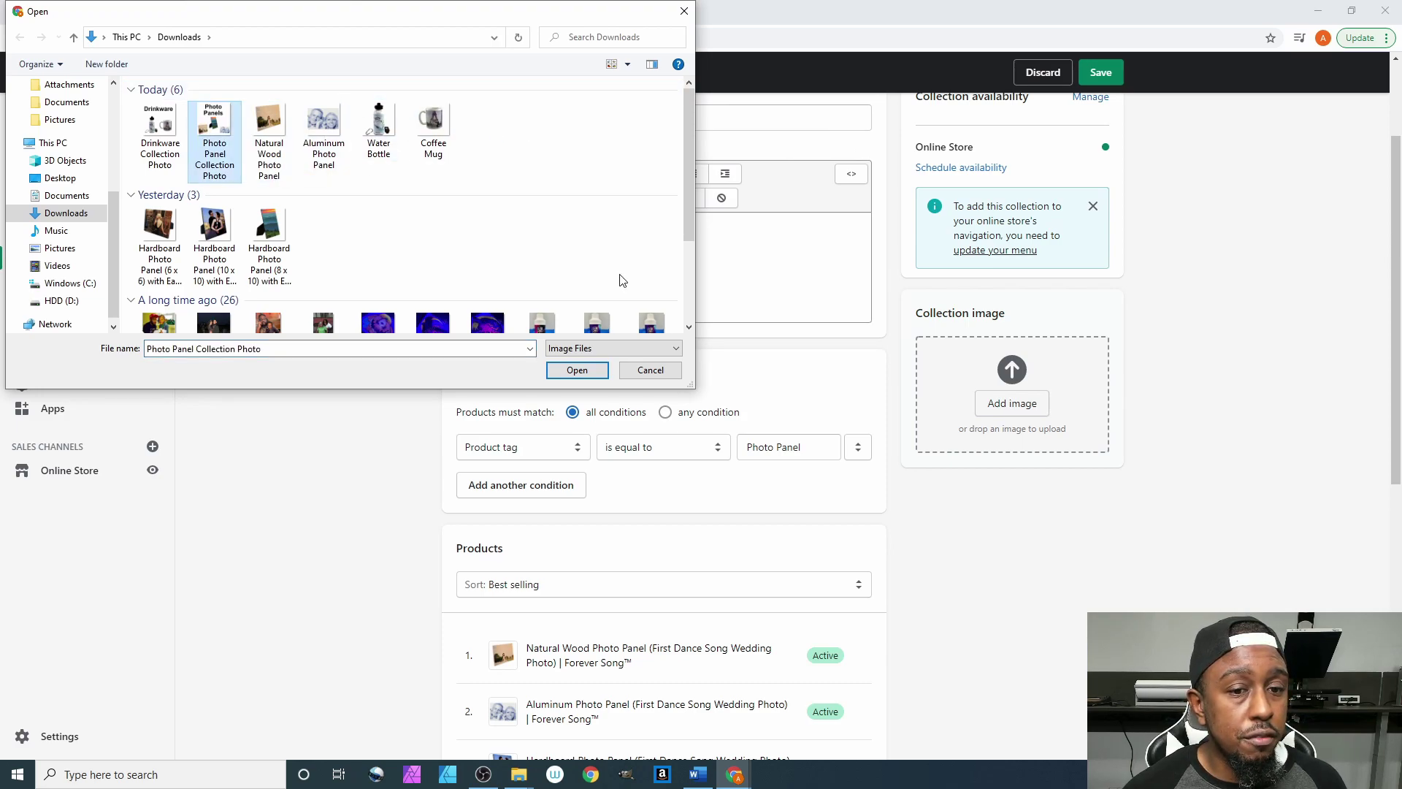
click(573, 369)
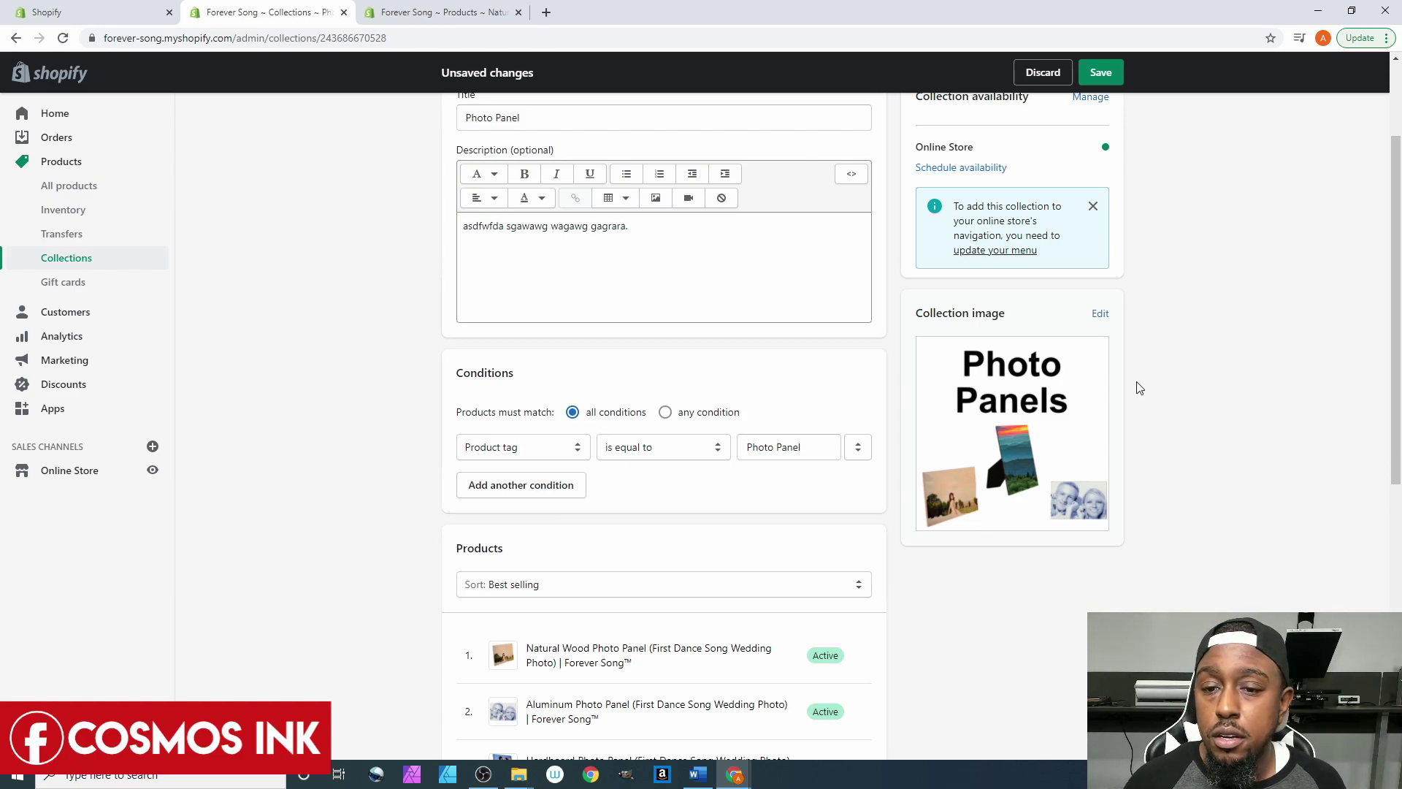
Set the collection image's alt text to "Photo Panel Collection | Forever Song™" and save it
click(1020, 401)
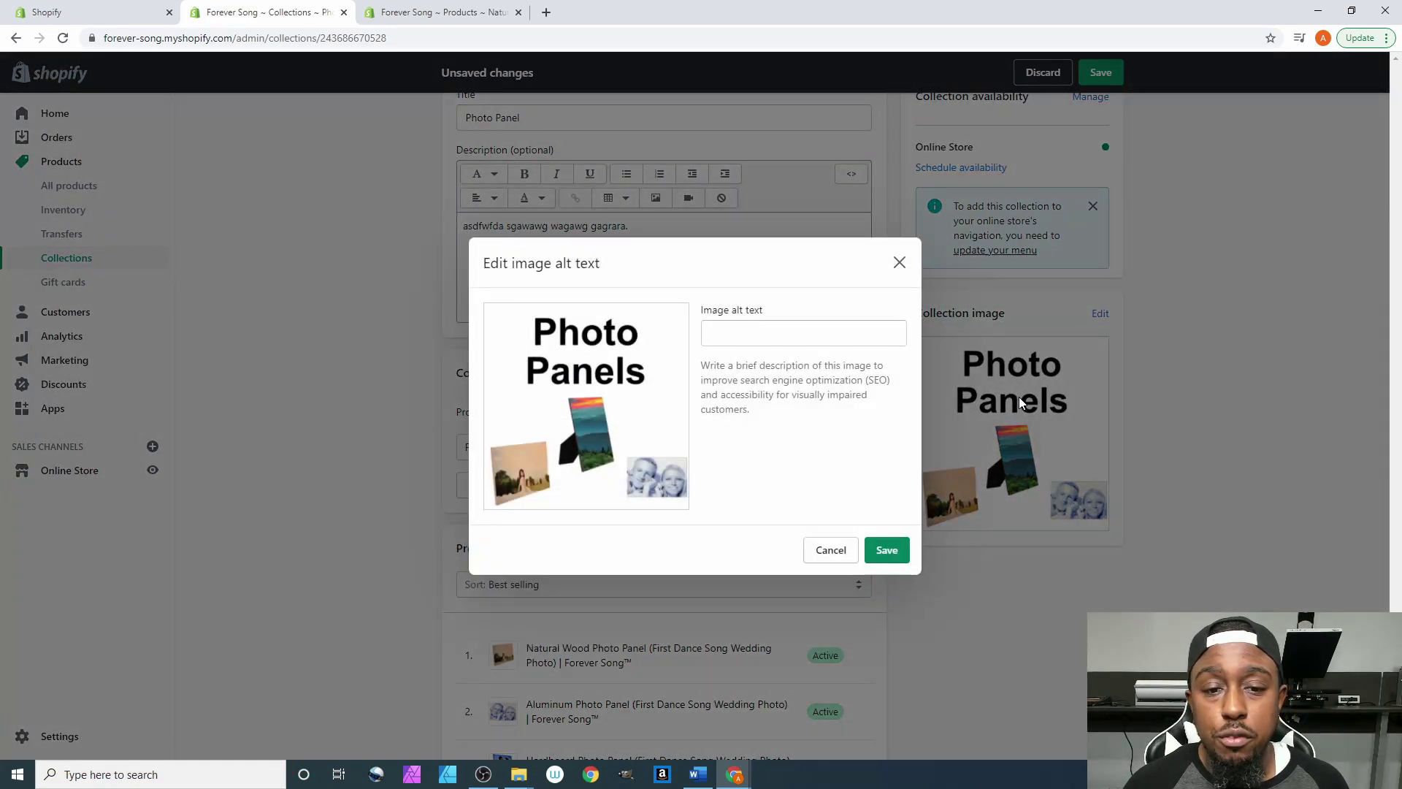
click(749, 331)
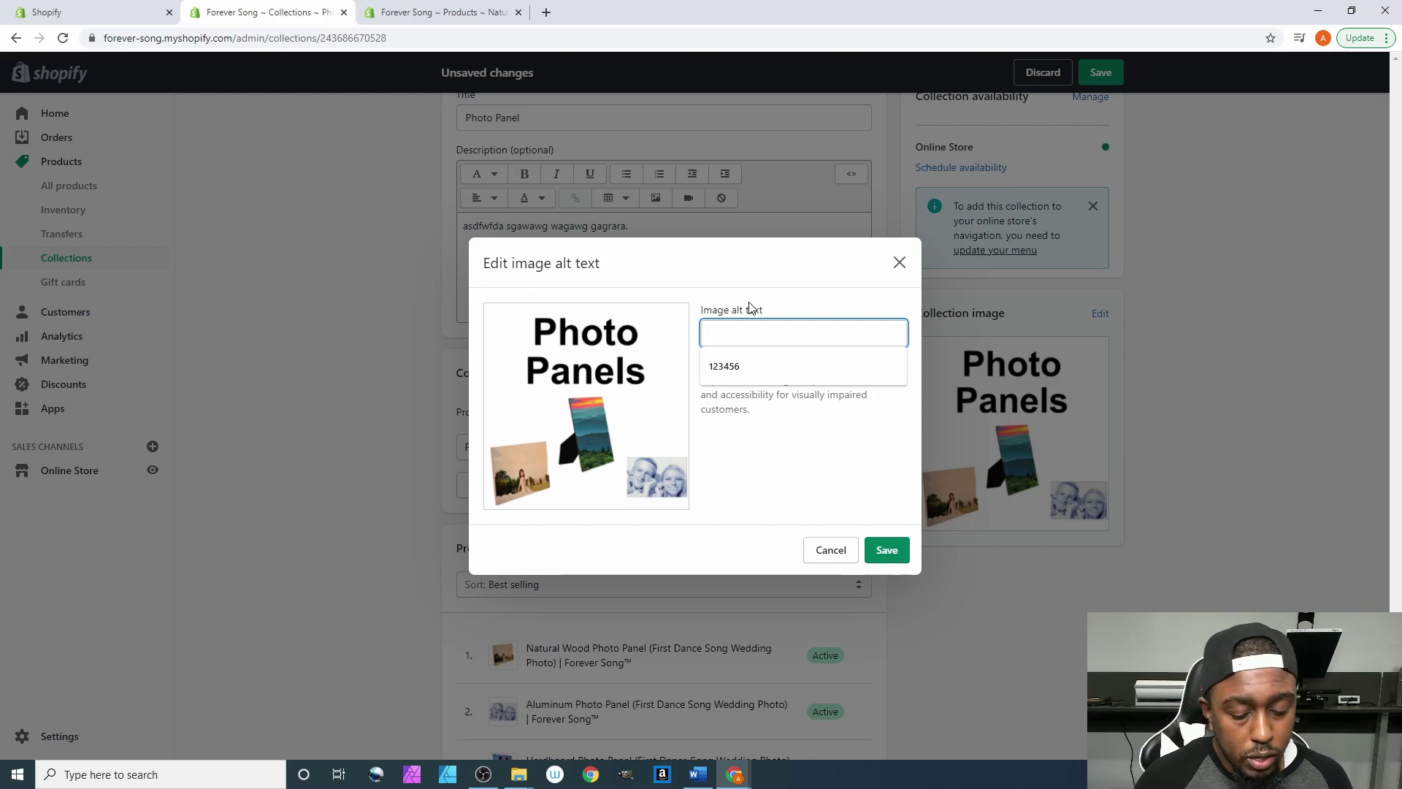
text(Photo )
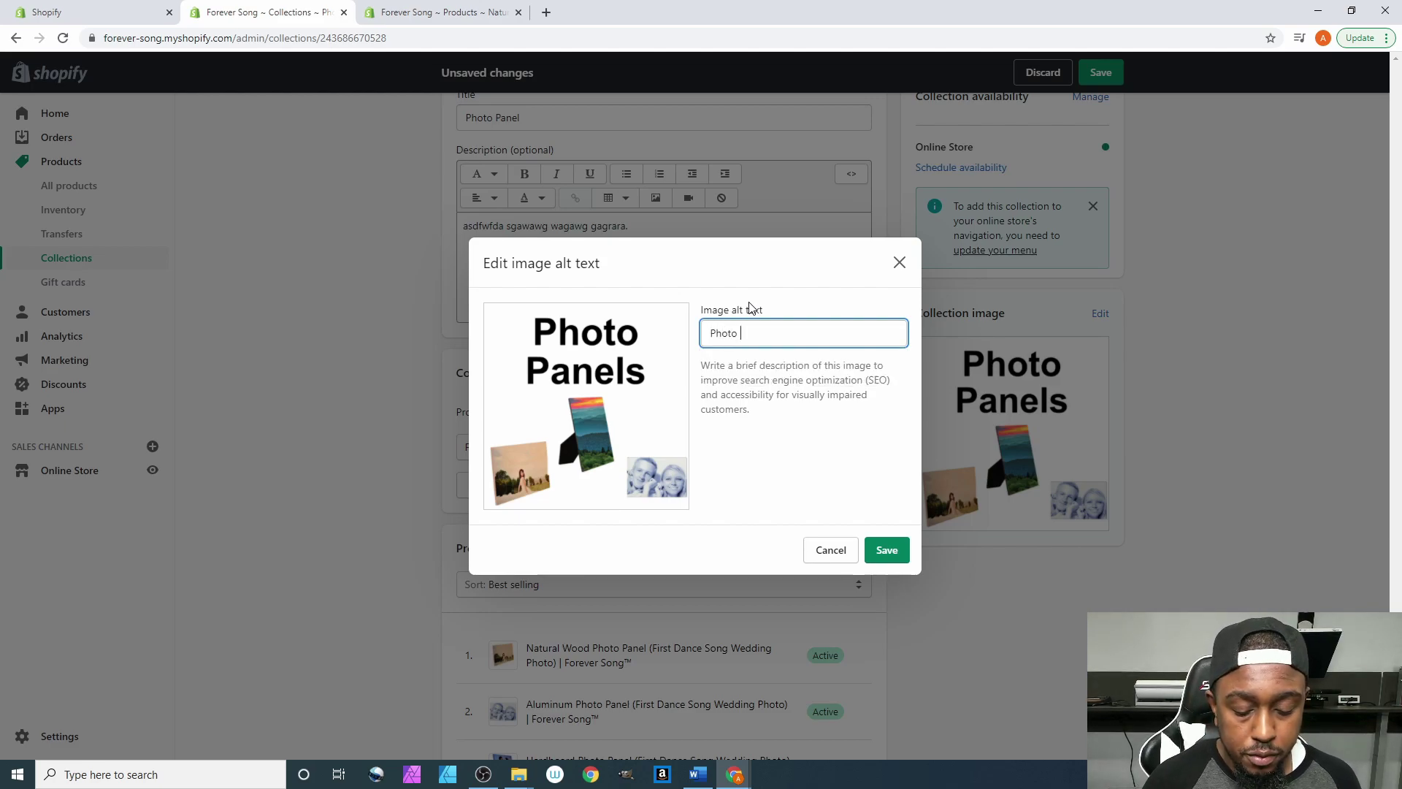
text(Pacanel)
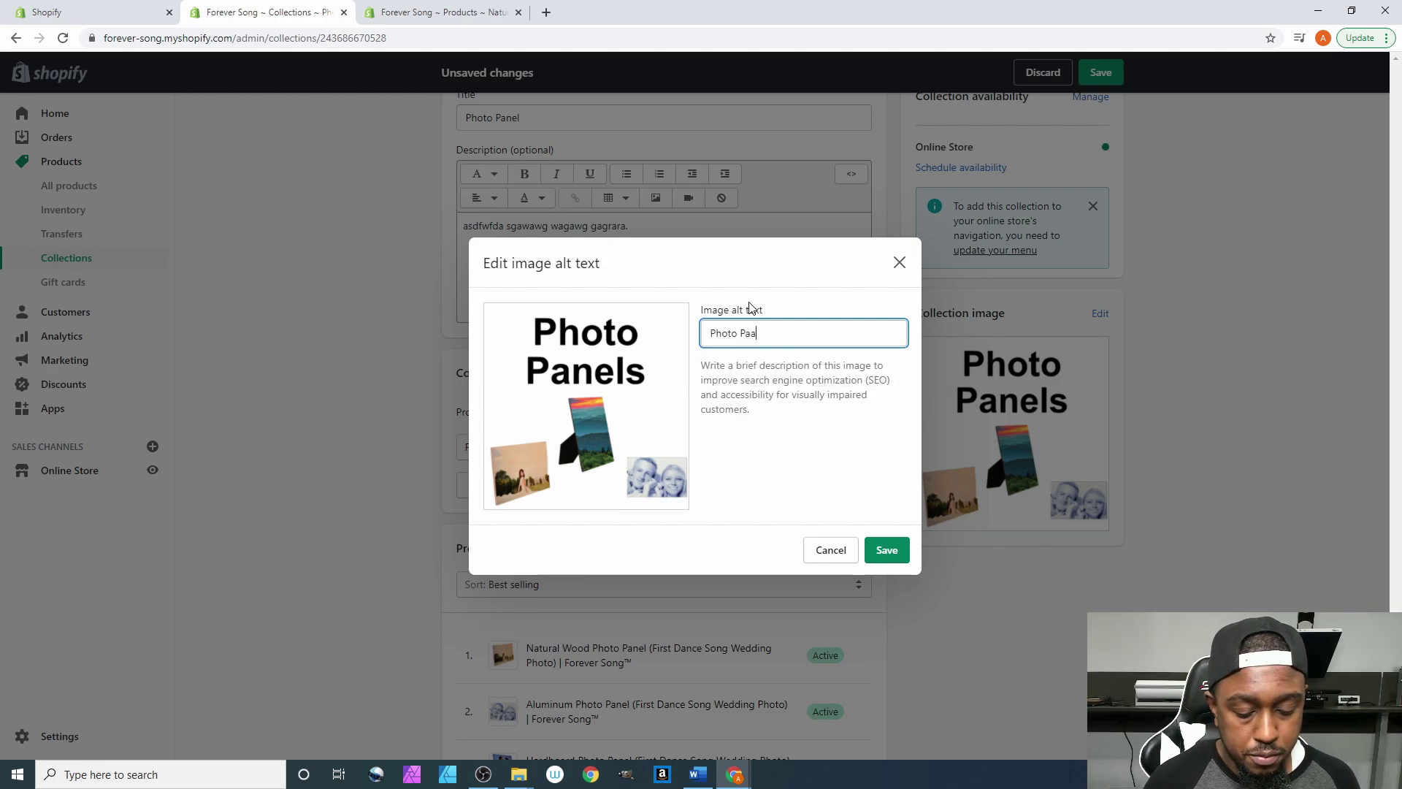
key(BackSpace)
key(BackSpace)
key(BackSpace)
key(BackSpace)
text(nel Colect)
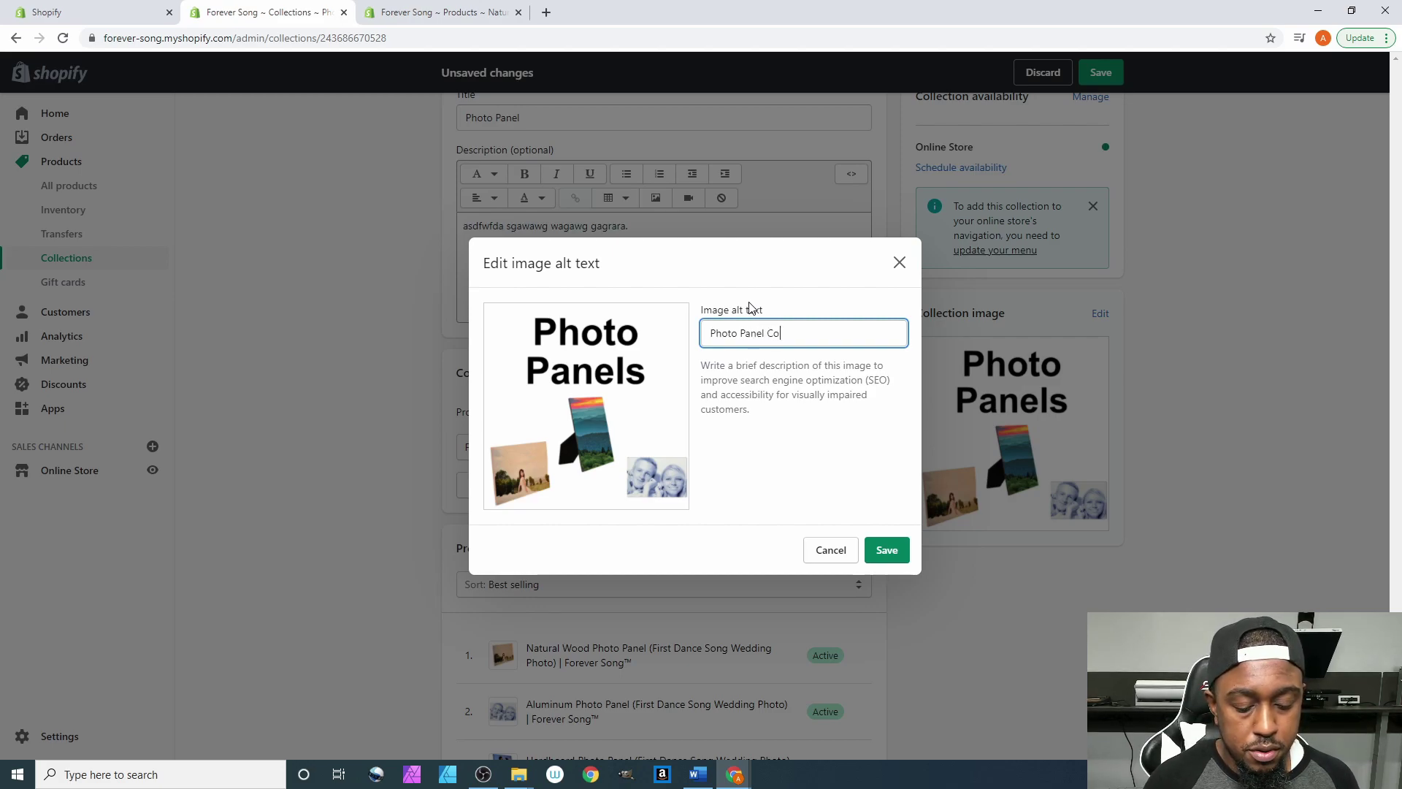
key(BackSpace)
key(BackSpace)
key(BackSpace)
text(lection |)
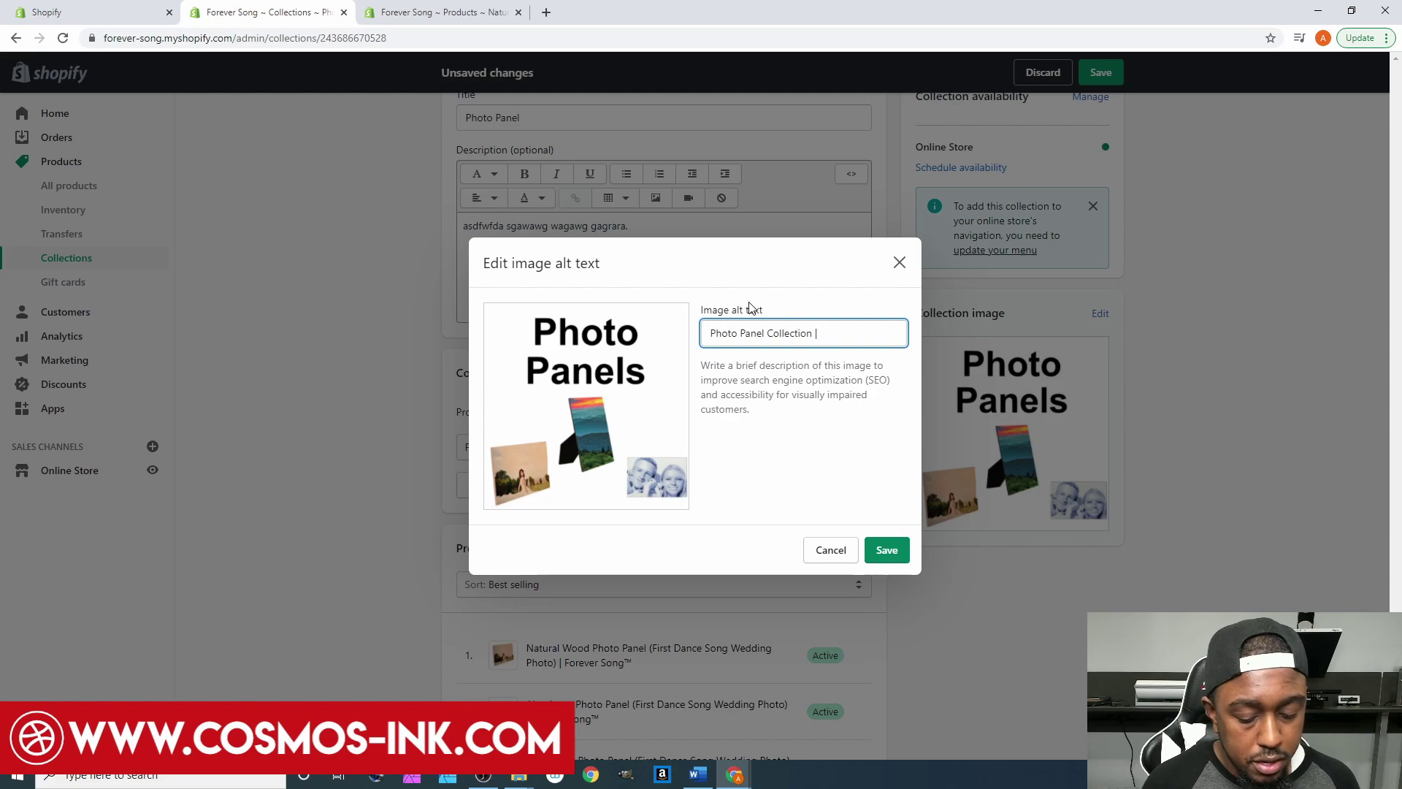
text(For)
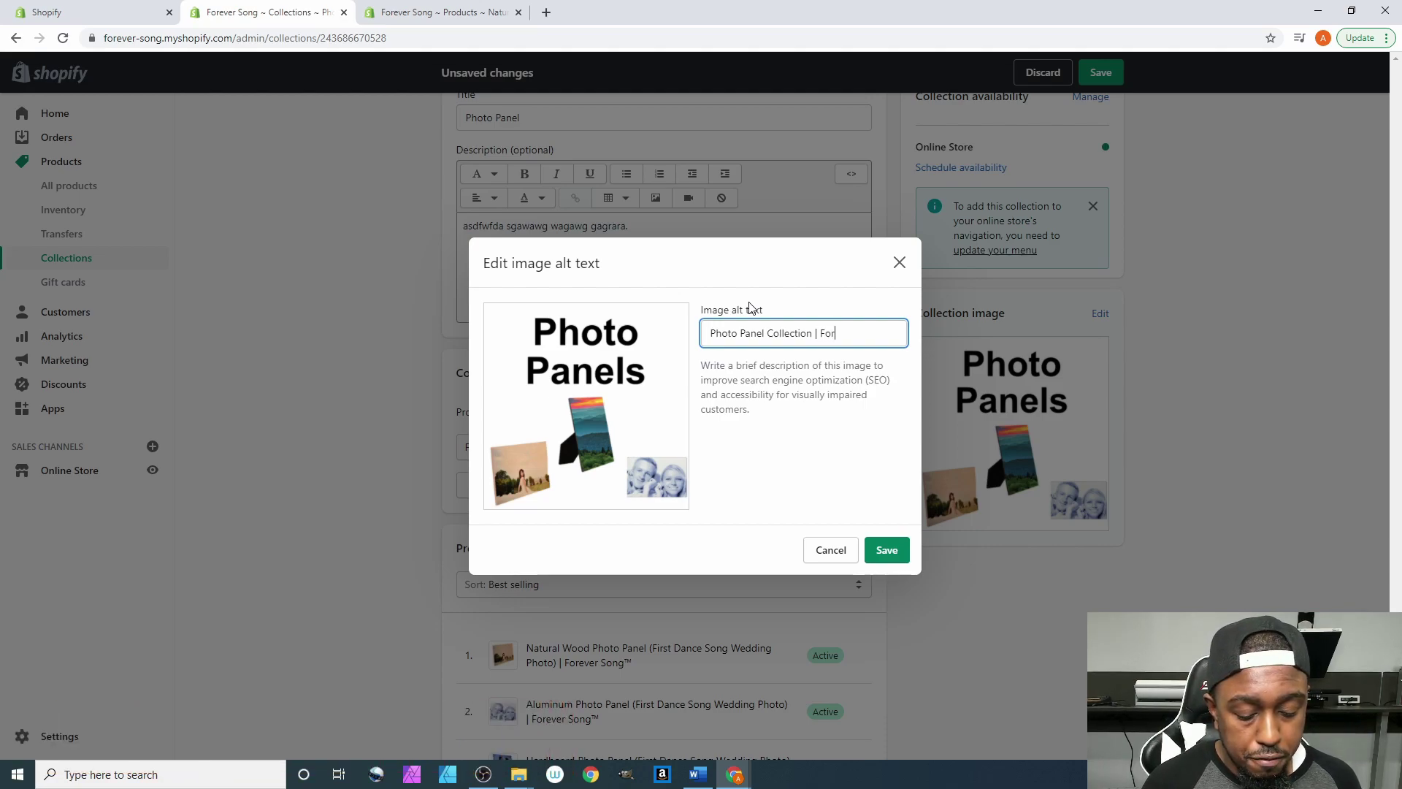
text(ever Song)
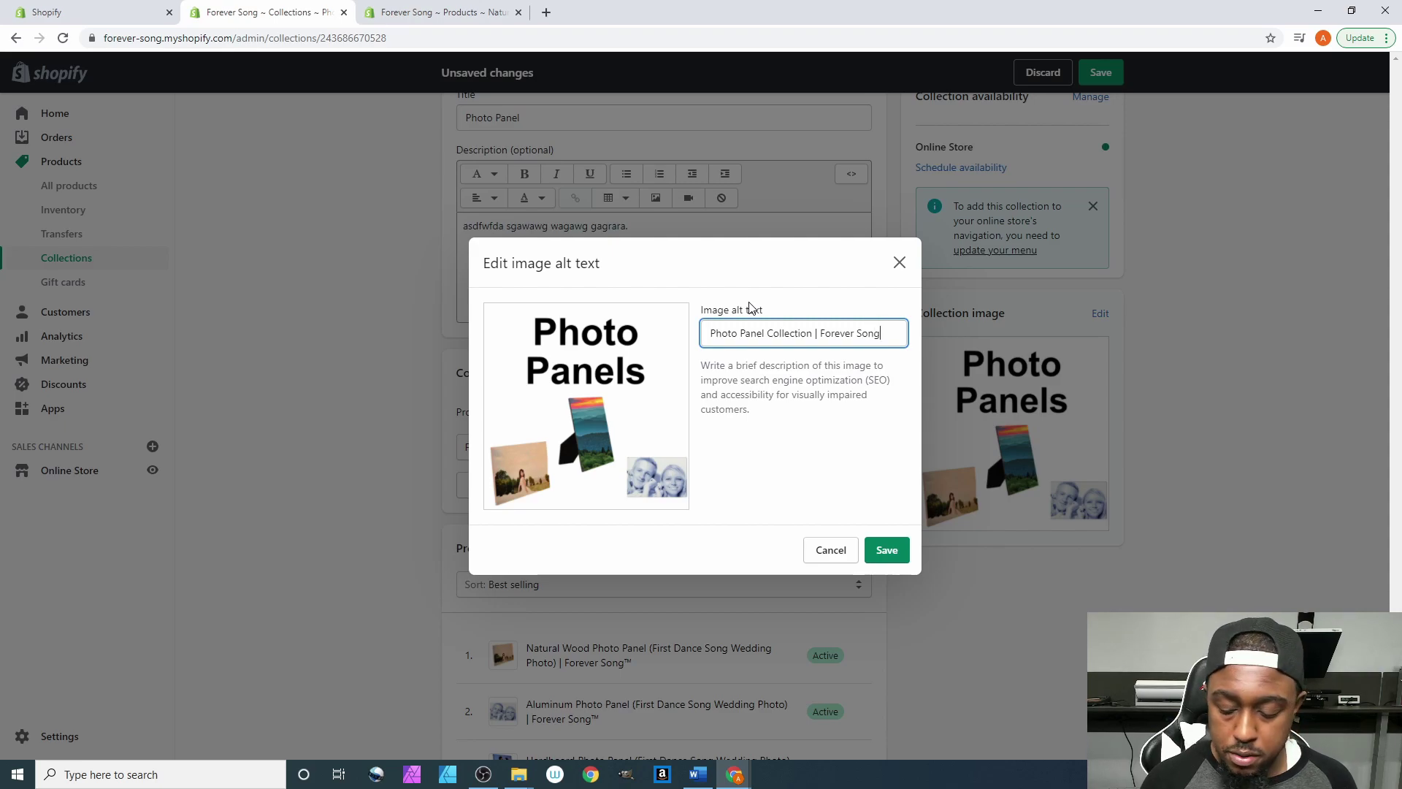
key(Tab)
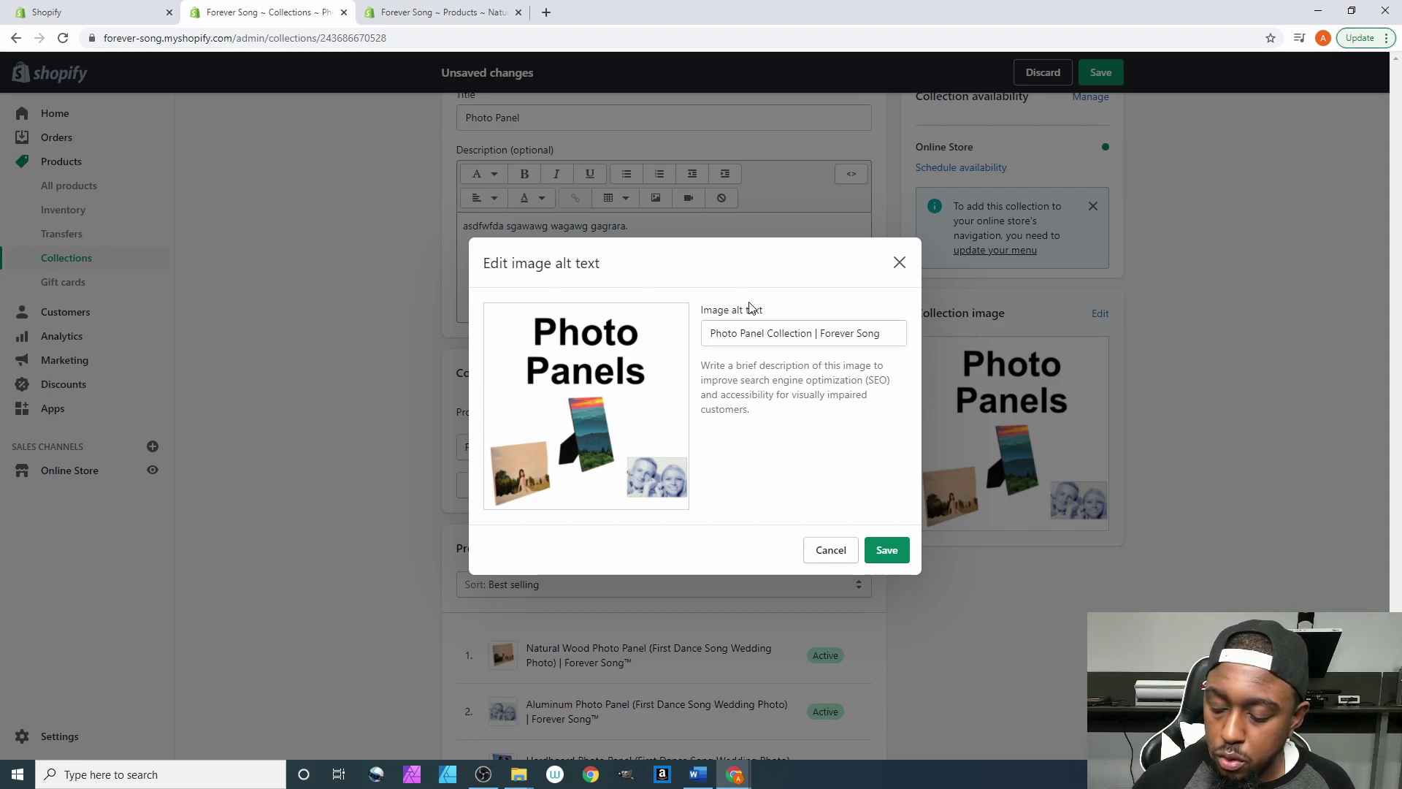
click(876, 328)
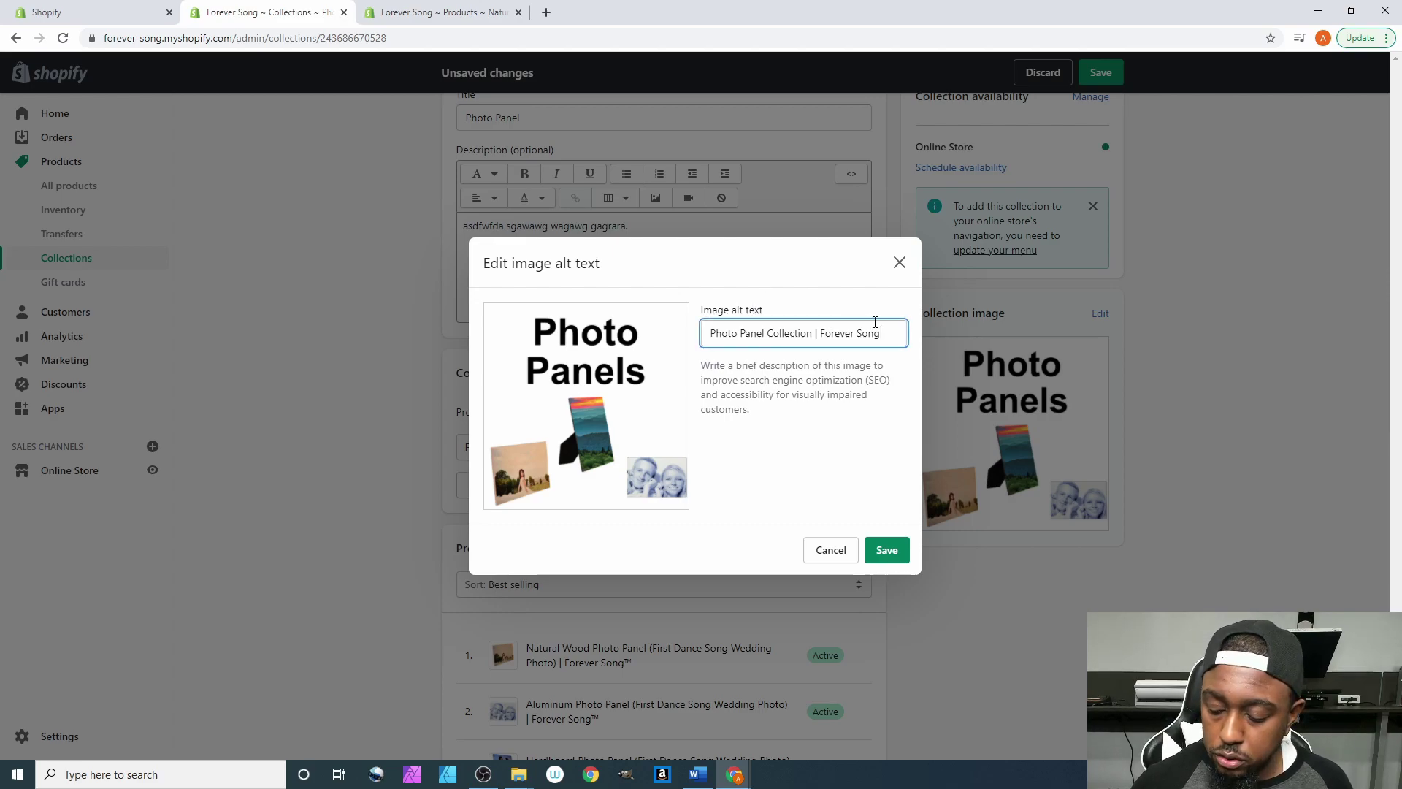
text(™)
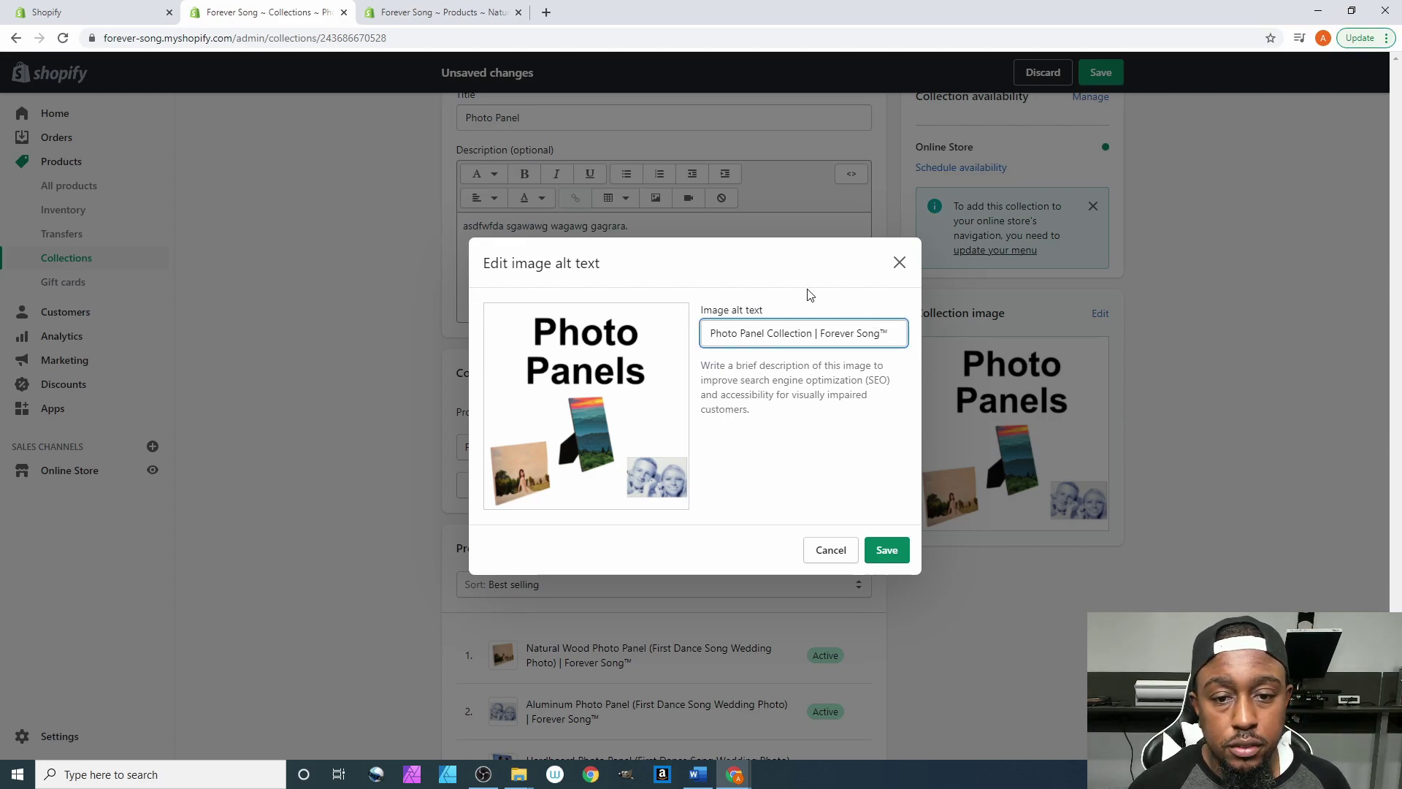
click(887, 552)
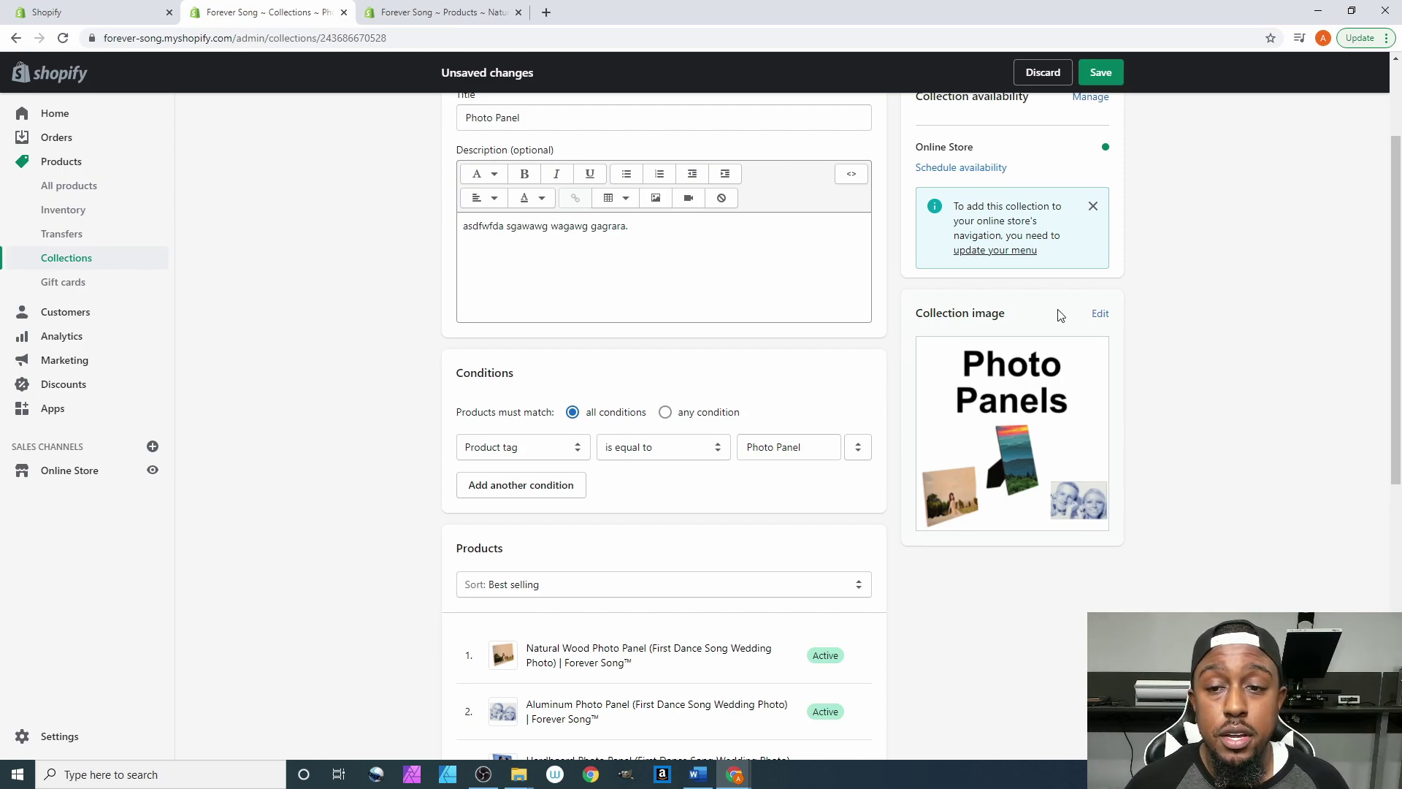
Save the changes to the Photo Panel collection and look over its page
scroll(1173, 358, up, 2)
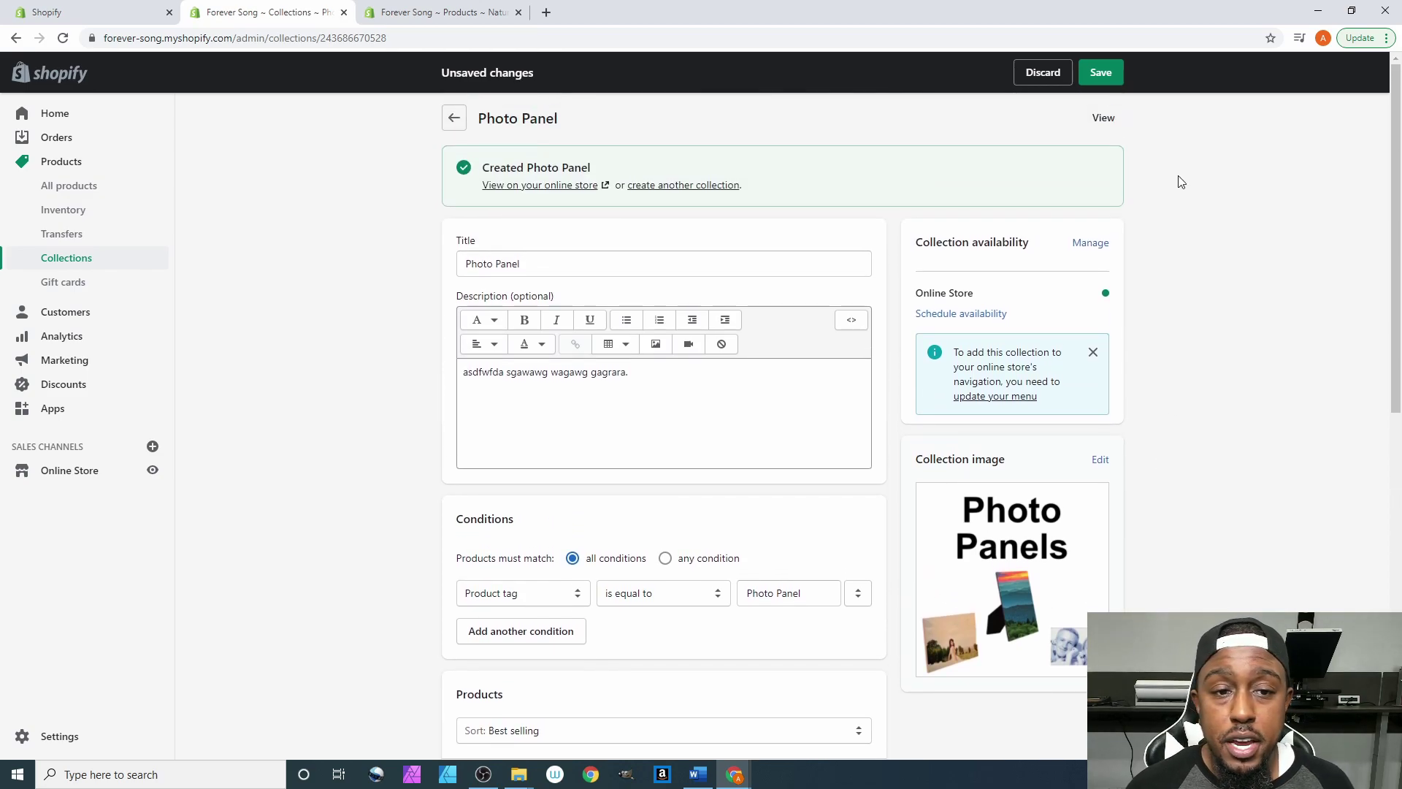
click(1101, 71)
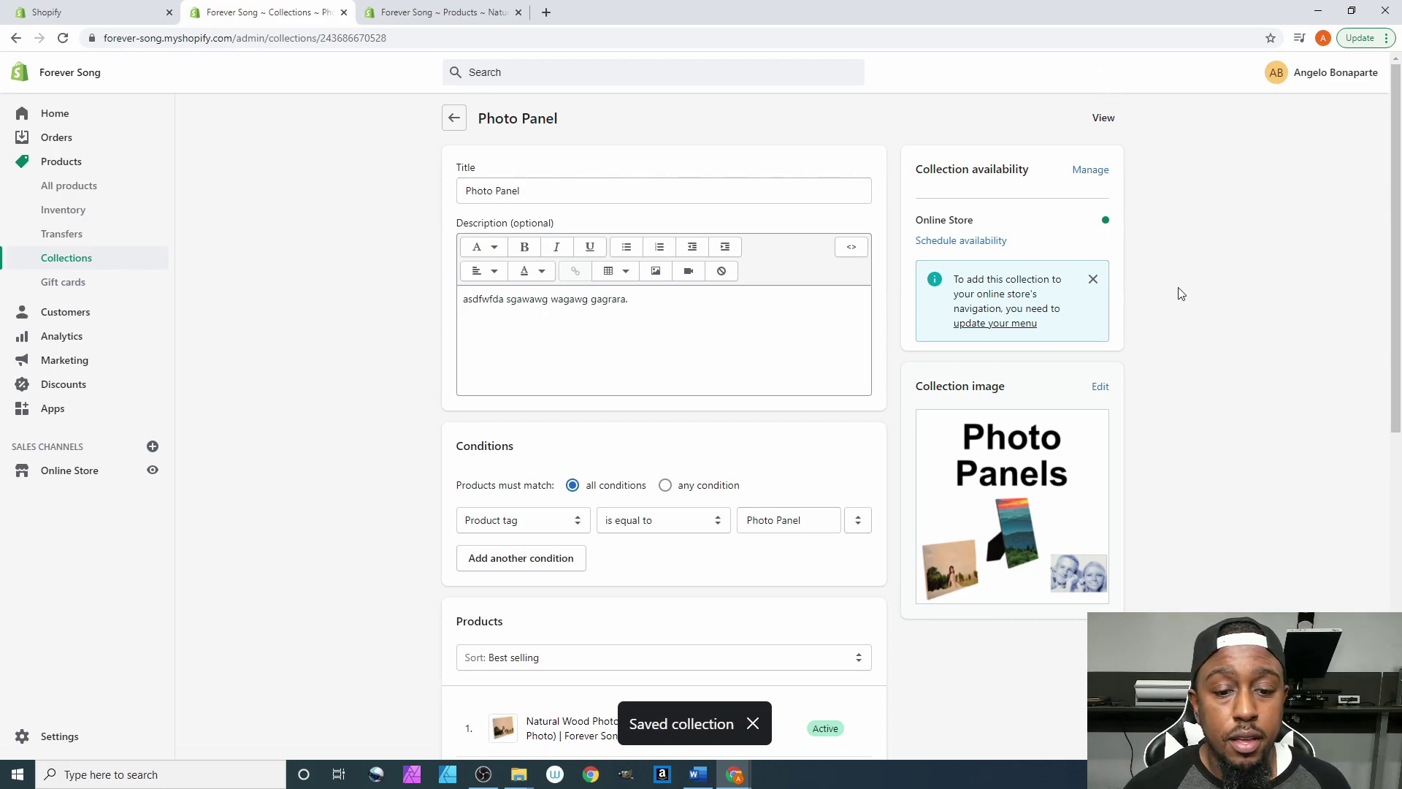
scroll(1181, 294, down, 8)
scroll(1143, 555, up, 10)
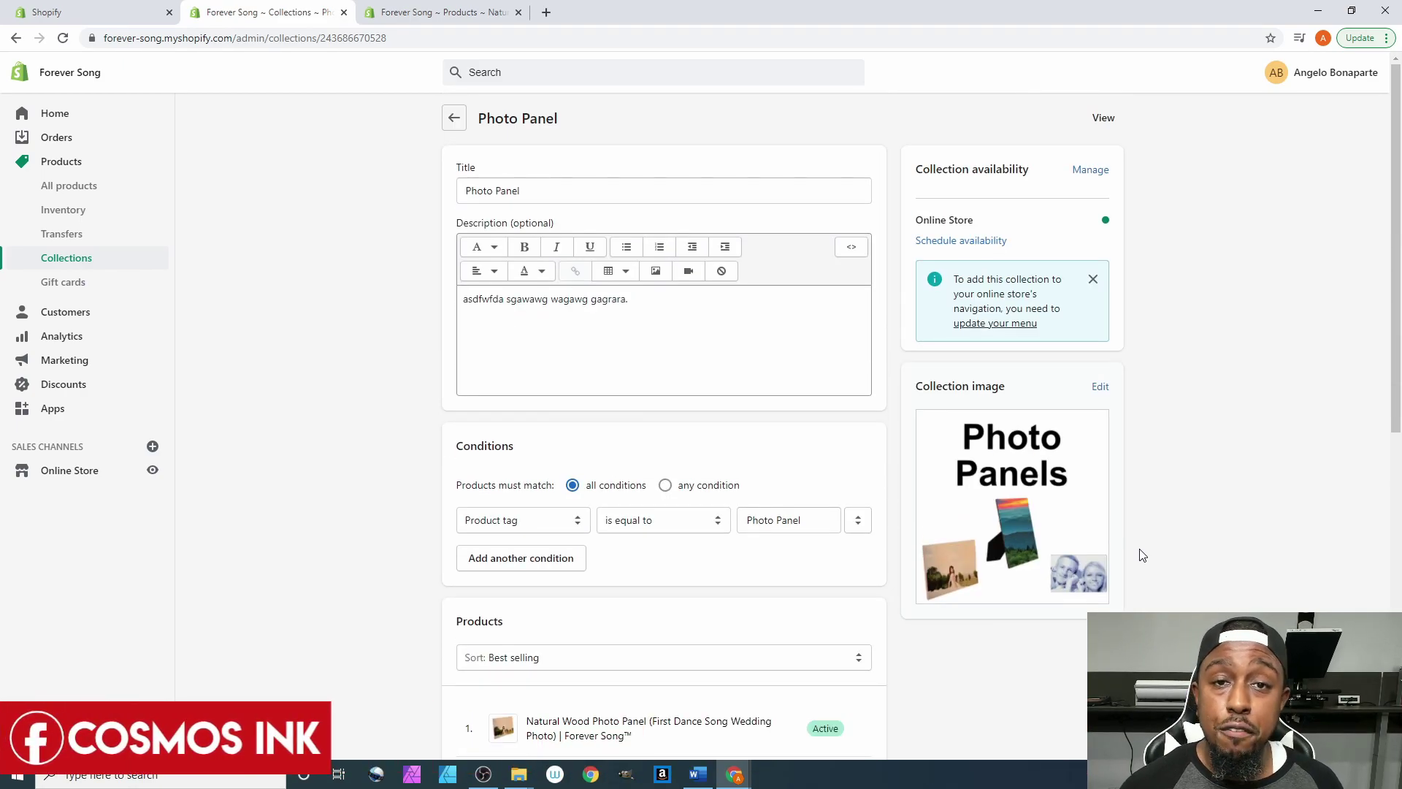